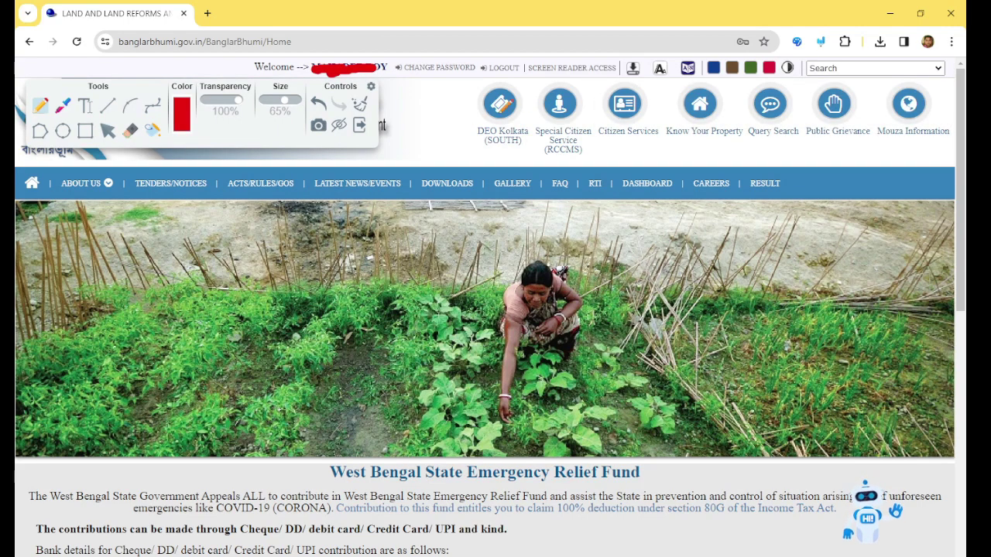
# Underline the service shortcuts row in red, then open the Citizen Services options
pyautogui.moveTo(443, 107)
pyautogui.mouseDown()
pyautogui.moveTo(745, 138)
pyautogui.moveTo(956, 136)
pyautogui.mouseUp()
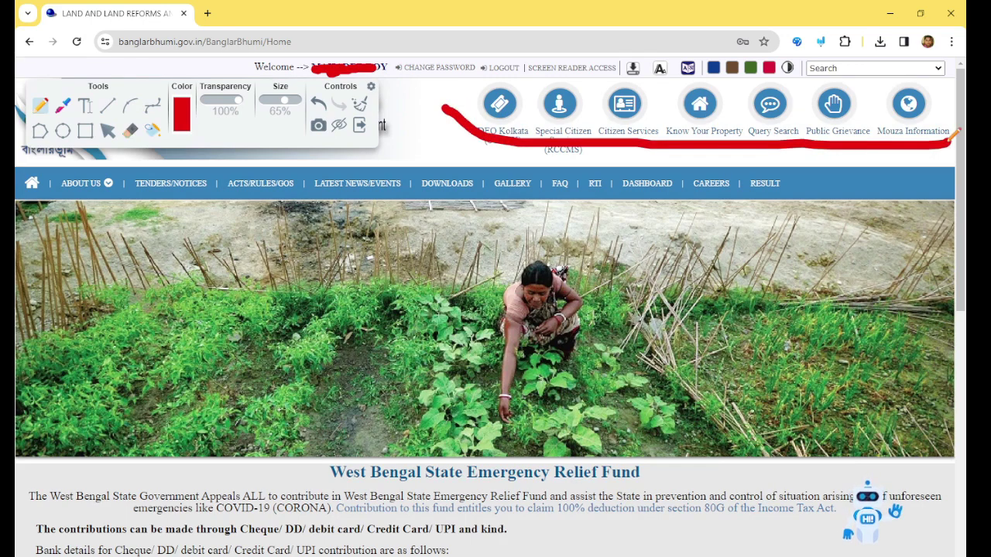
pyautogui.click(112, 130)
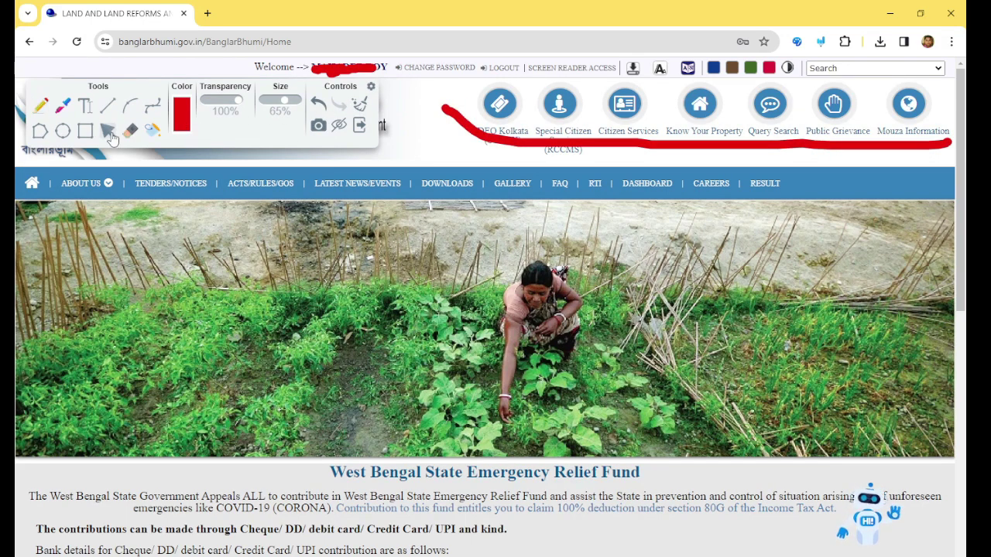
pyautogui.click(624, 106)
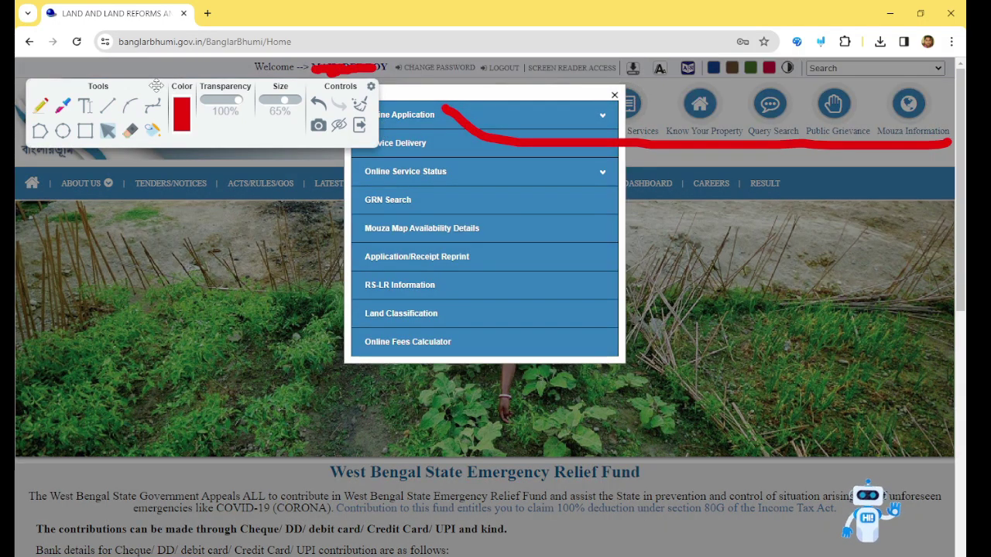
# Expand Online Application and choose Land Revenue(Khajna) Application to open its blank form
pyautogui.moveTo(161, 85); pyautogui.dragTo(126, 77)
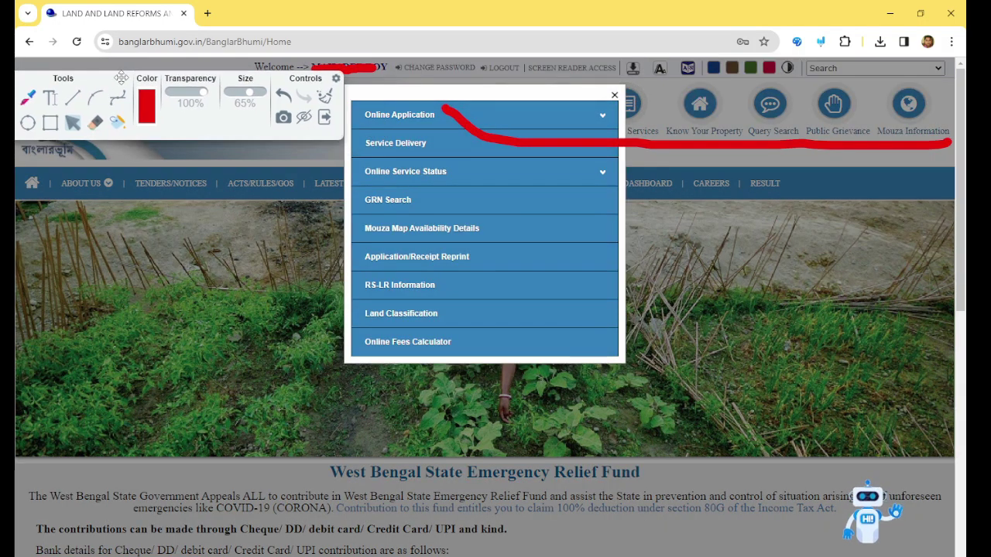
pyautogui.click(417, 116)
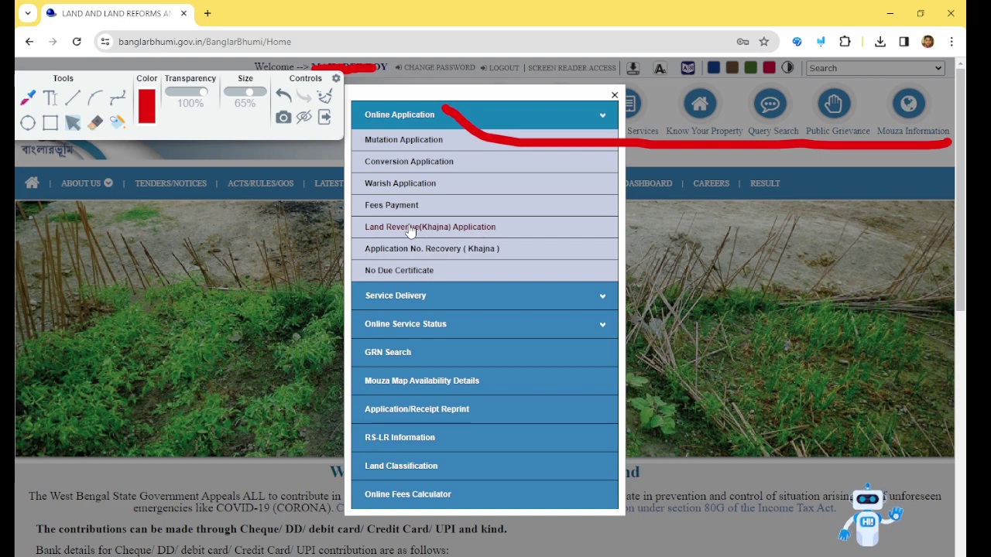
pyautogui.click(411, 229)
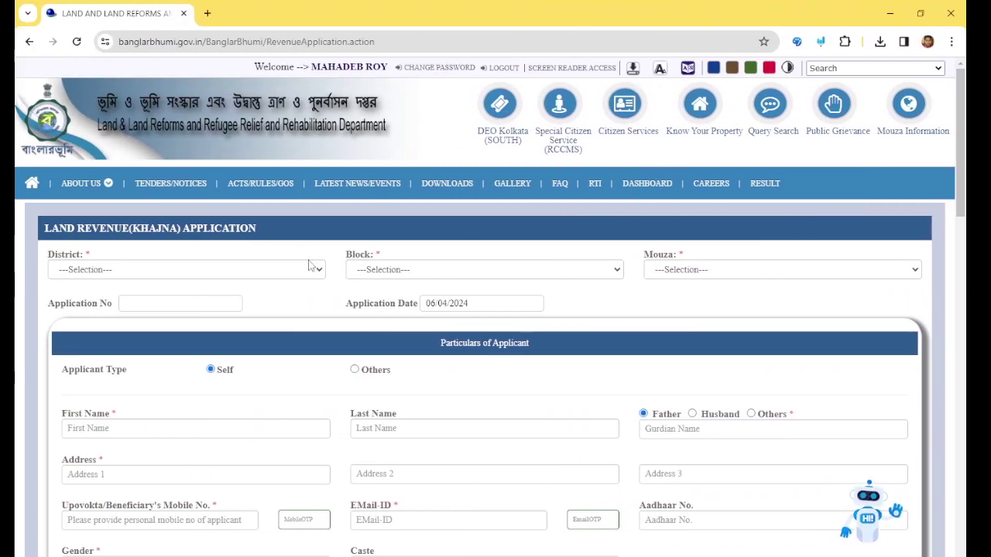
pyautogui.scroll(-3, 546, 251)
pyautogui.scroll(2, 596, 273)
pyautogui.scroll(2, 597, 274)
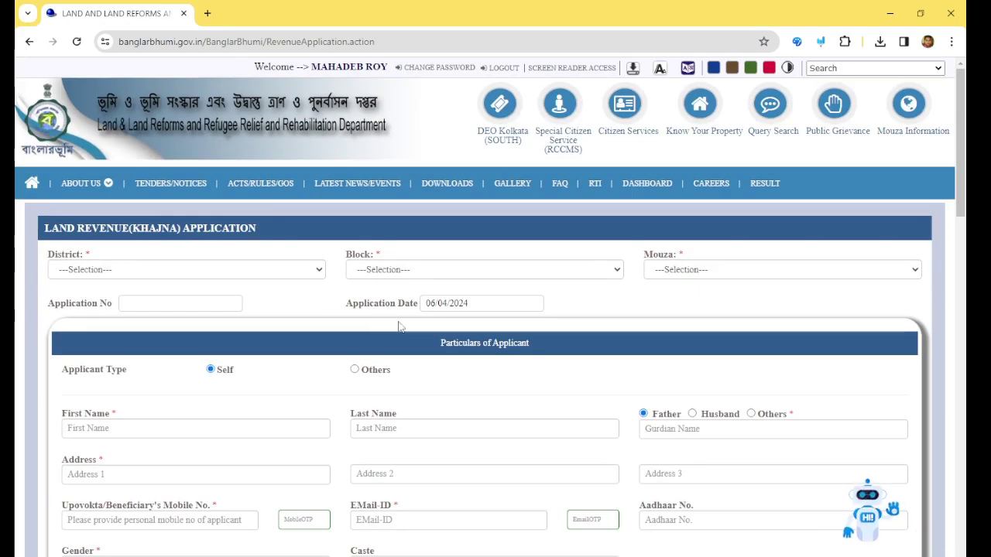
pyautogui.scroll(-3, 403, 327)
pyautogui.scroll(3, 411, 333)
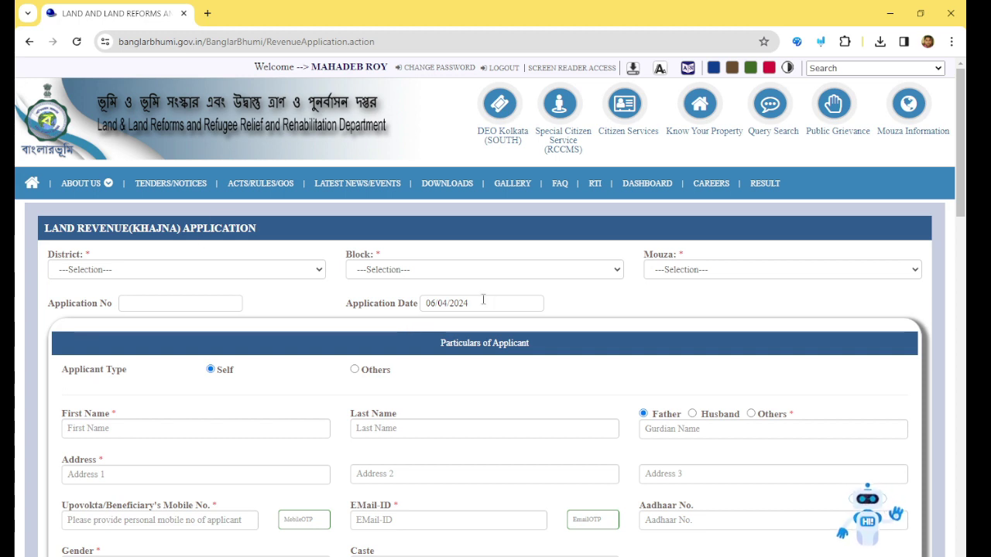
pyautogui.scroll(-3, 601, 343)
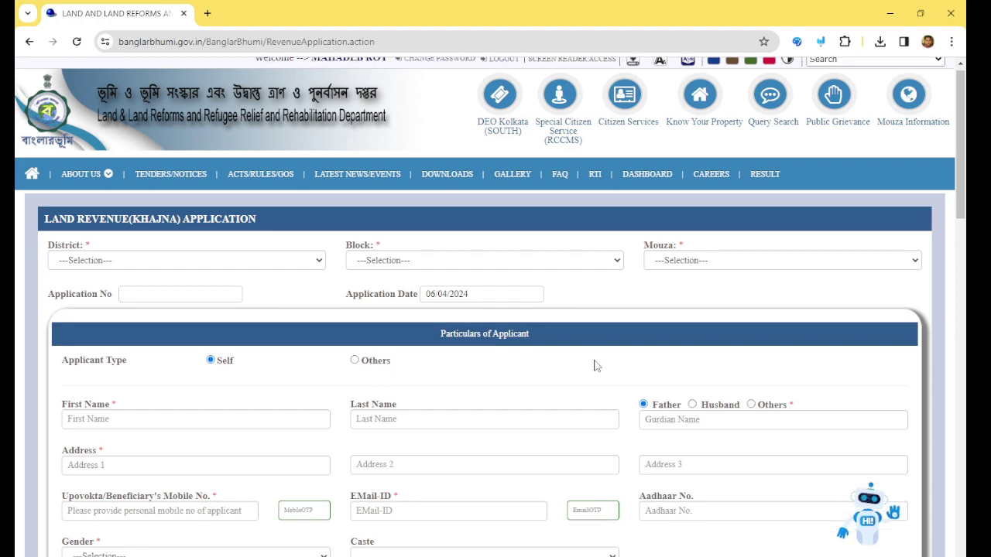
pyautogui.scroll(-5, 597, 366)
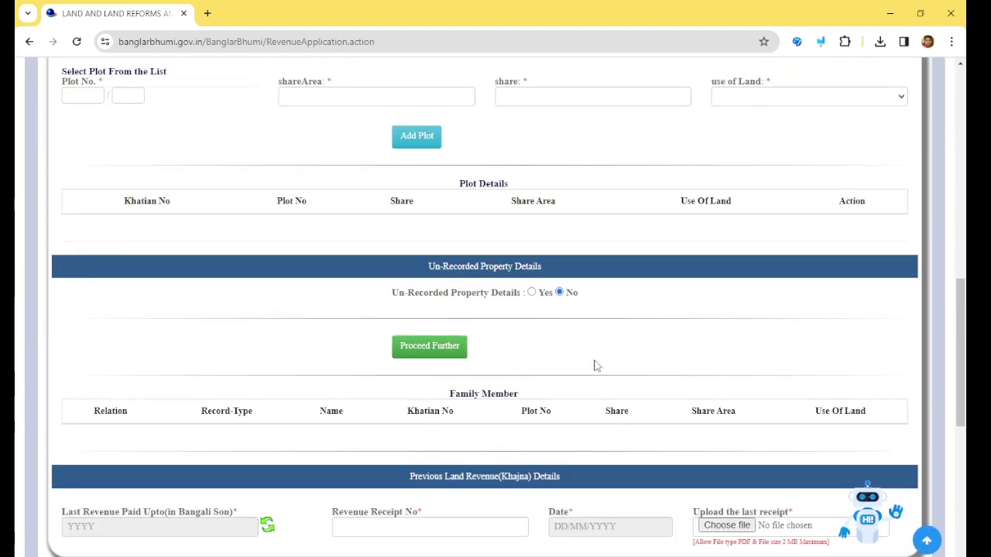
pyautogui.scroll(8, 596, 365)
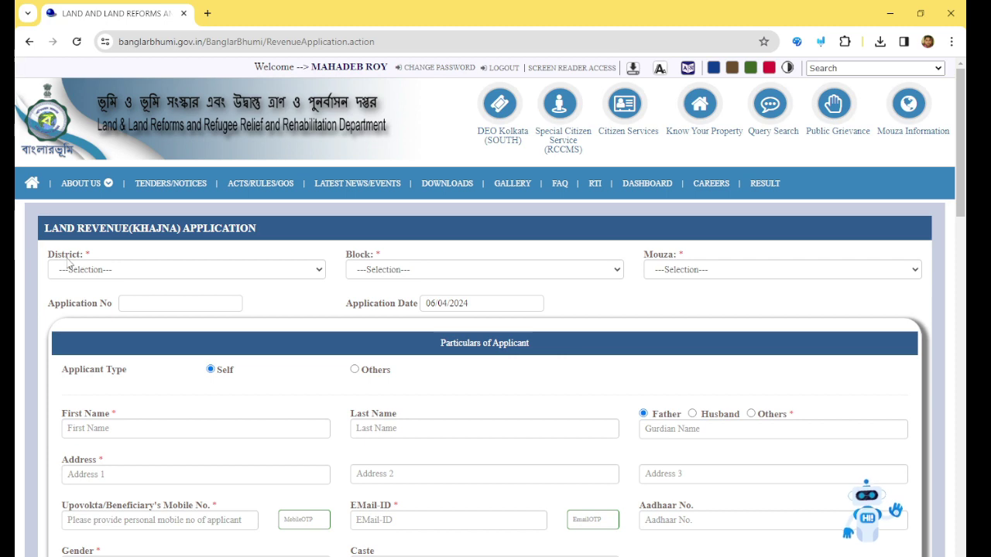
# Choose District [07] JALPAIGURI and Block [02] JALPAIGURI SADAR, then check the Mouza list
pyautogui.click(87, 271)
pyautogui.click(157, 258)
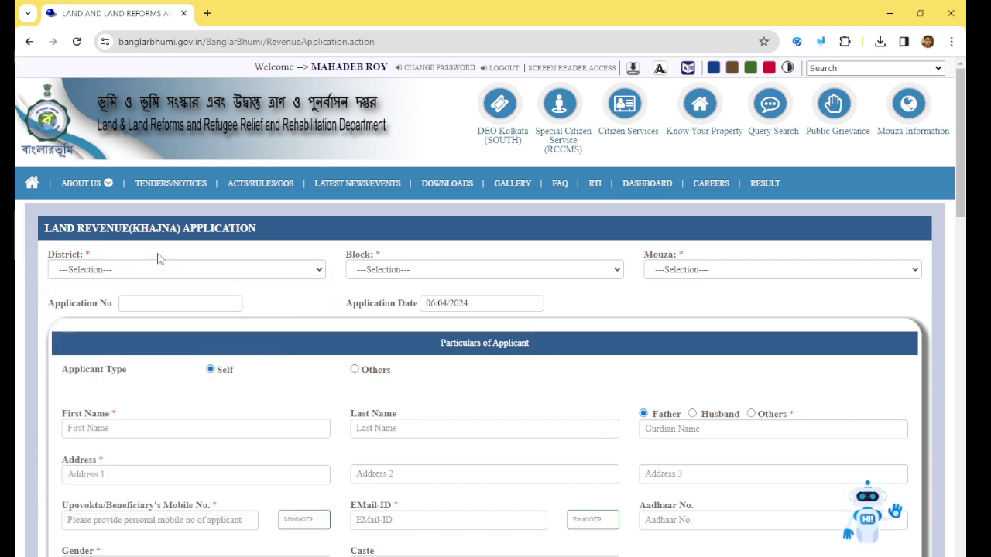
pyautogui.click(140, 270)
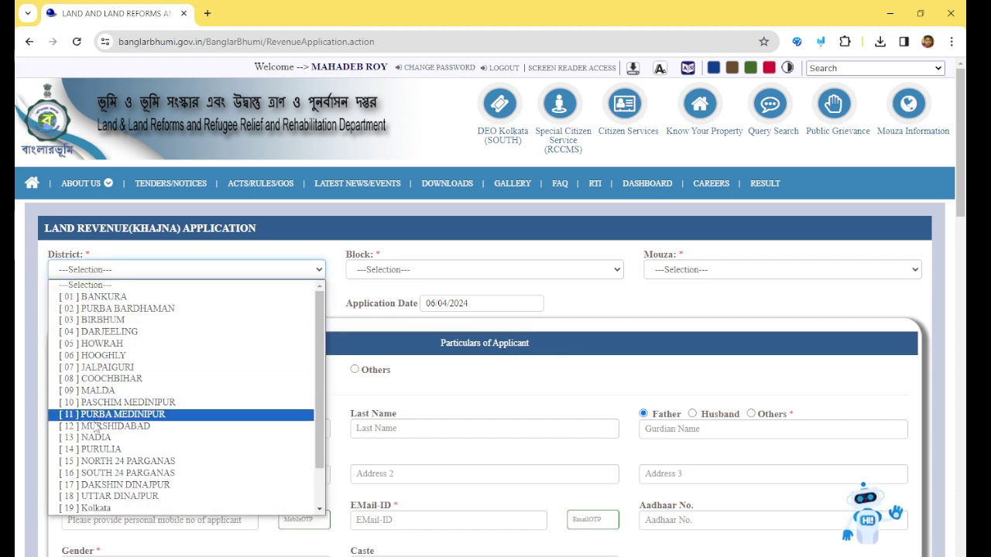
pyautogui.click(106, 367)
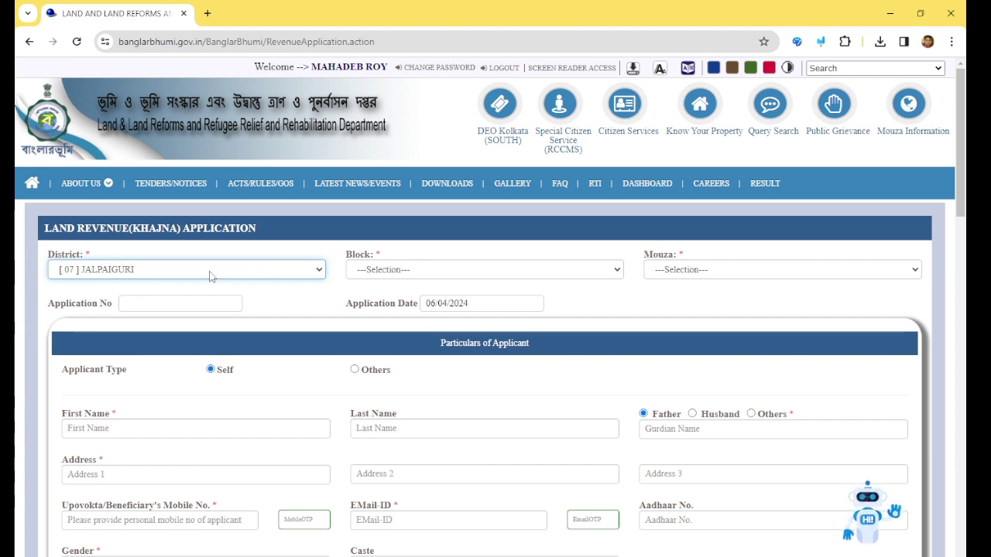
pyautogui.click(416, 272)
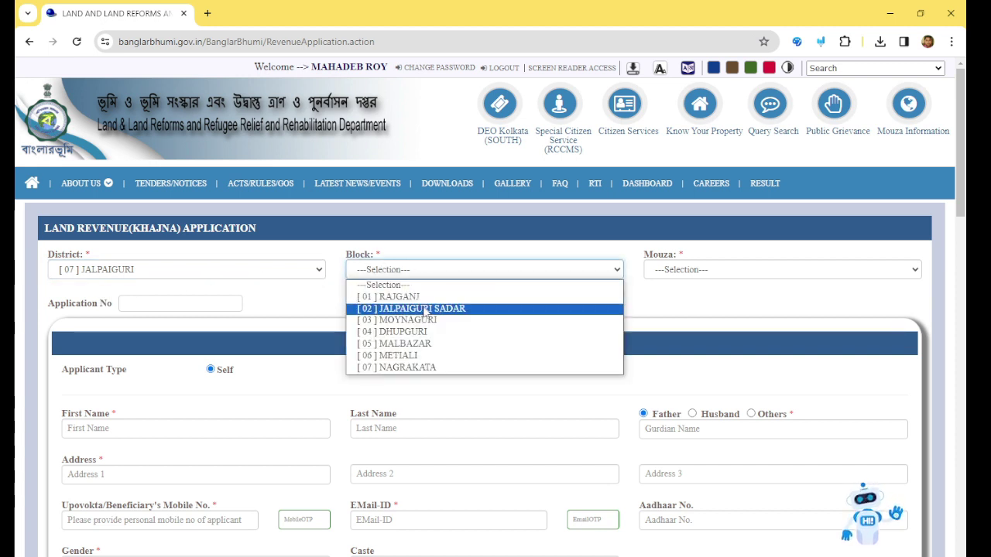
pyautogui.click(410, 308)
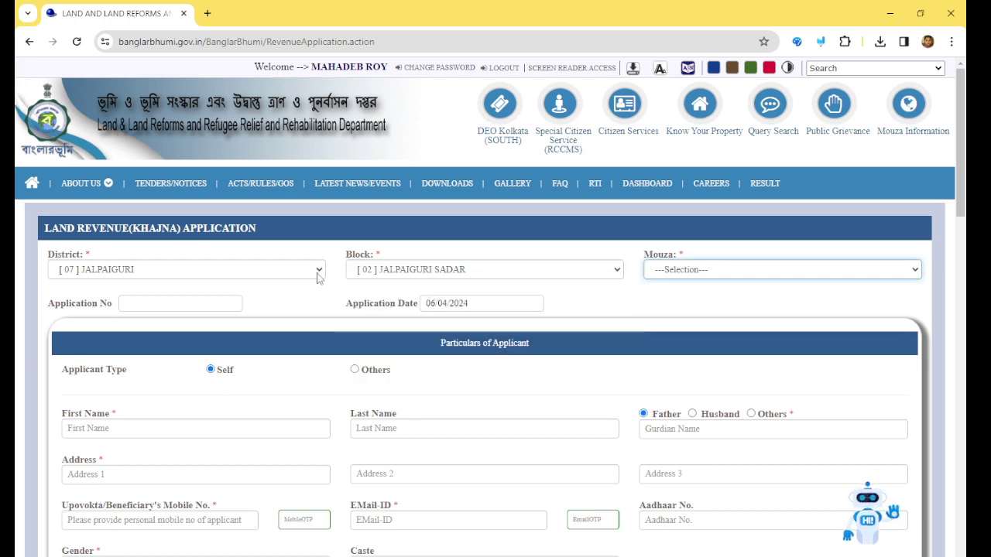
pyautogui.click(777, 277)
pyautogui.click(784, 261)
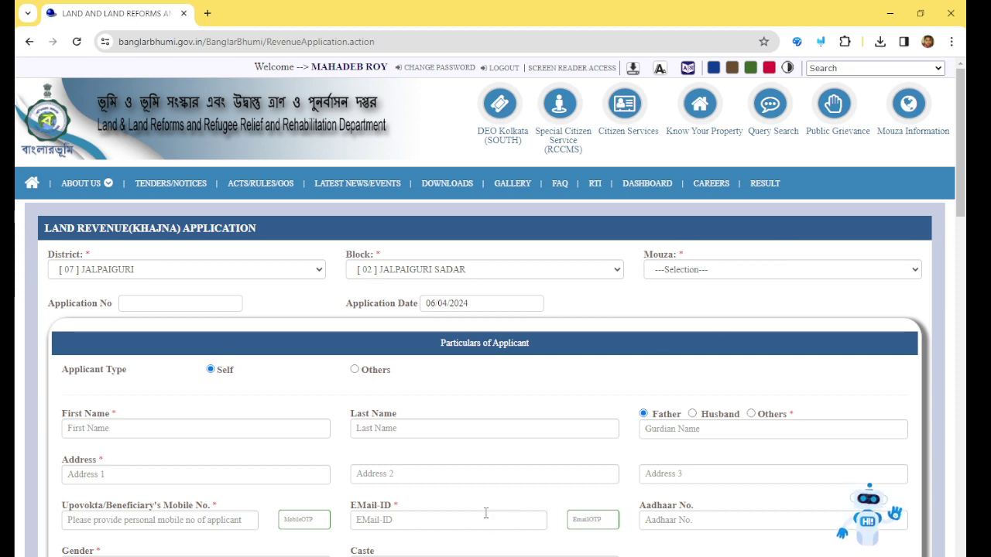
# Circle the Mouza label in blue on the porcha image, then return to the Mouza list
pyautogui.hotkey('alt', 'Tab')
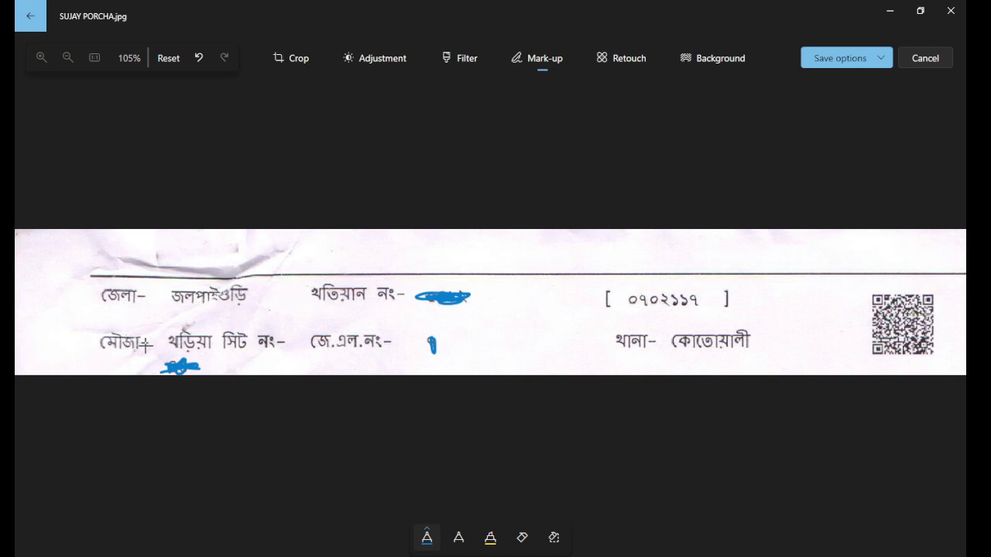
pyautogui.moveTo(82, 320)
pyautogui.mouseDown()
pyautogui.moveTo(147, 358)
pyautogui.moveTo(198, 340)
pyautogui.moveTo(116, 335)
pyautogui.moveTo(107, 353)
pyautogui.moveTo(199, 350)
pyautogui.mouseUp()
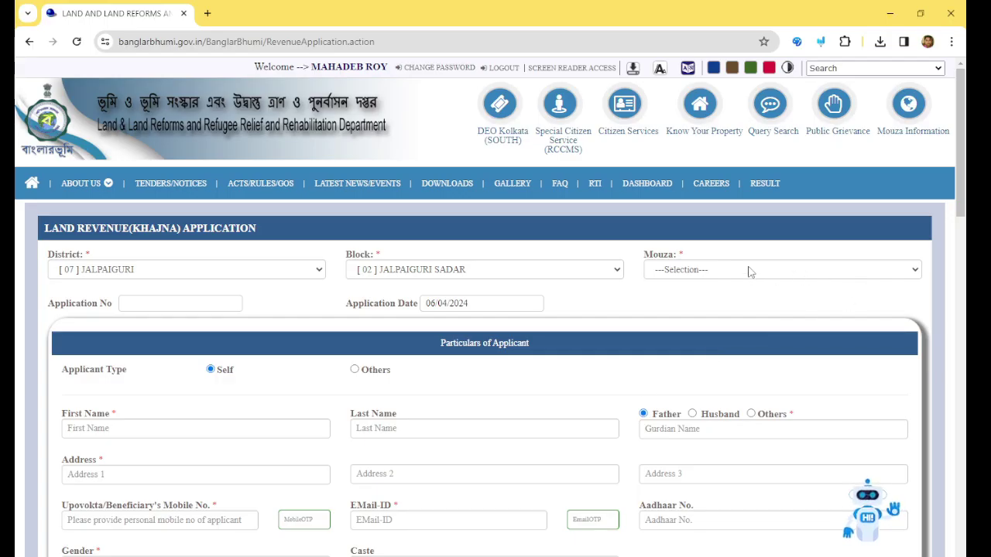
pyautogui.click(689, 270)
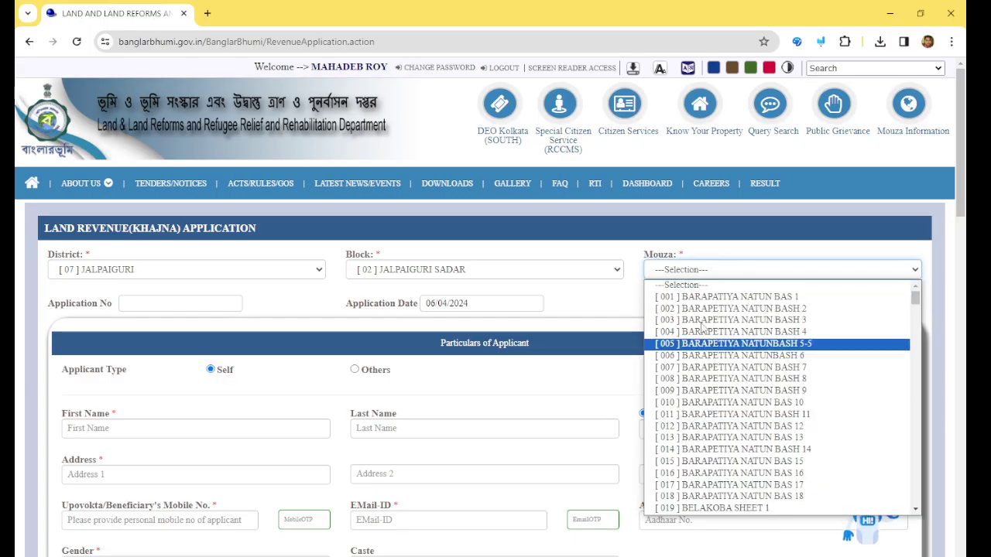
# Circle the Khatian label on the land record in Photos
pyautogui.scroll(-3, 604, 332)
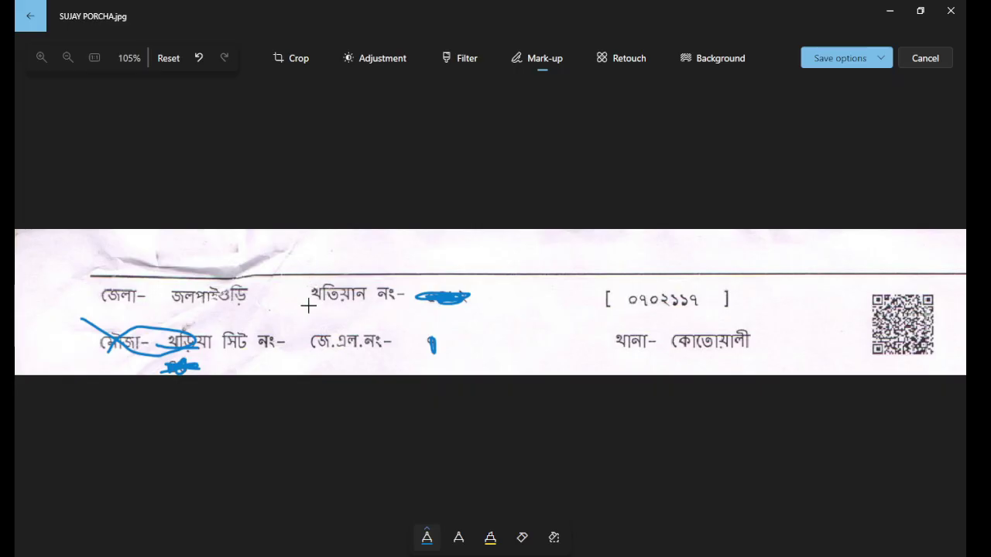
pyautogui.moveTo(385, 284)
pyautogui.mouseDown()
pyautogui.moveTo(299, 276)
pyautogui.moveTo(356, 312)
pyautogui.moveTo(384, 275)
pyautogui.mouseUp()
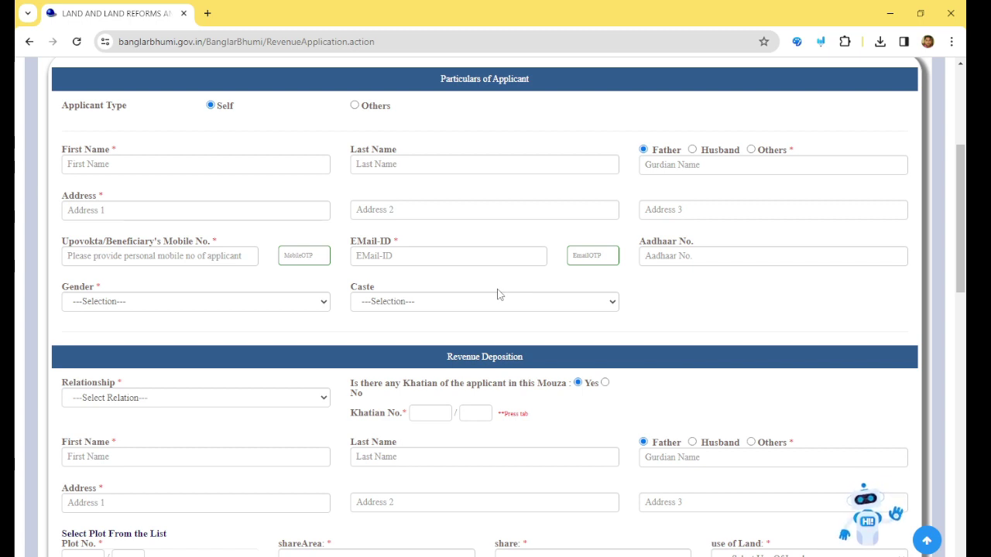
pyautogui.click(116, 308)
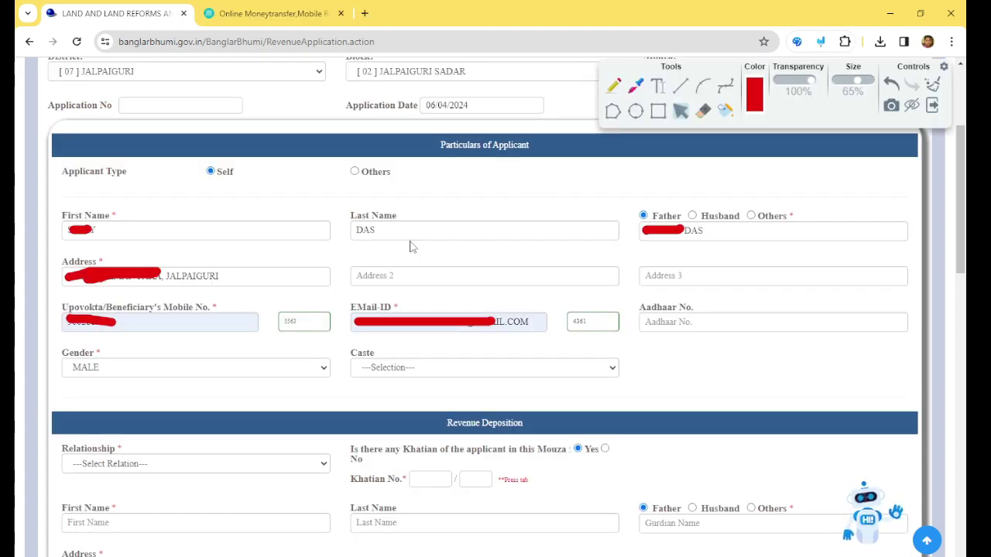
pyautogui.scroll(-2, 413, 251)
pyautogui.scroll(-1, 268, 250)
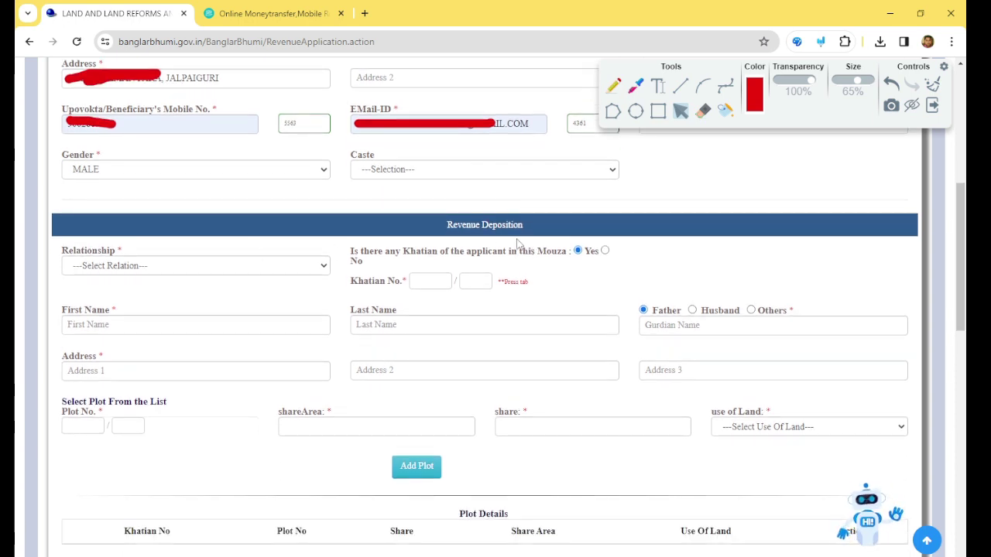
pyautogui.click(109, 269)
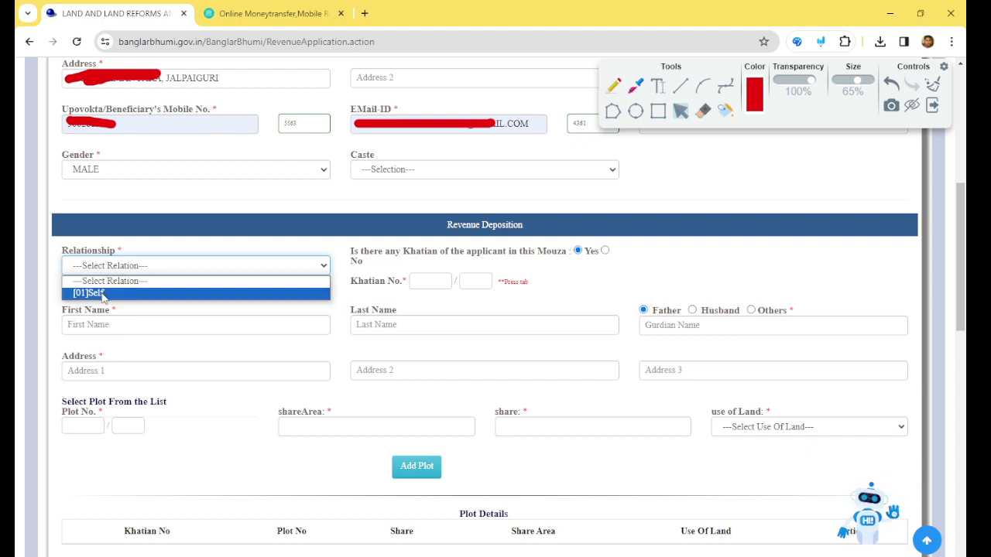
pyautogui.click(108, 293)
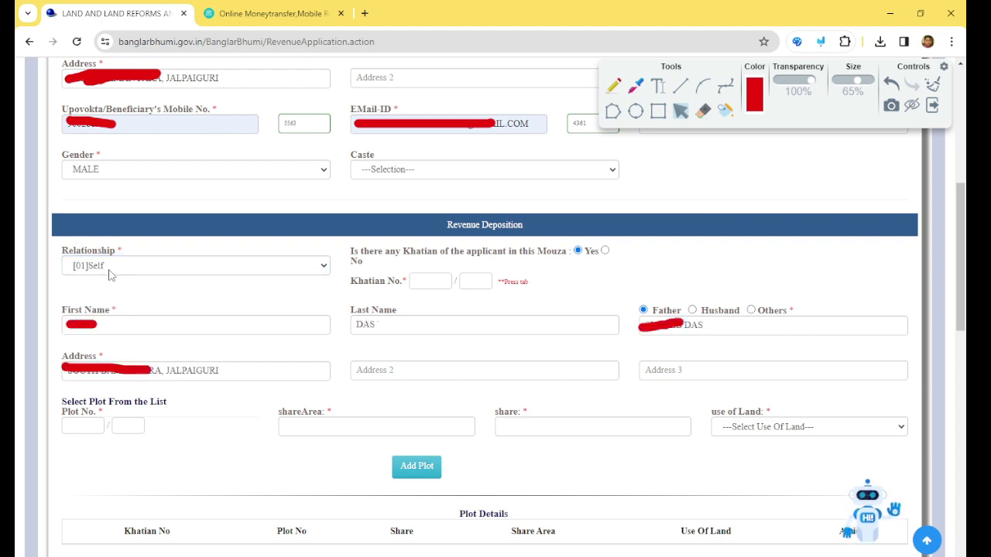
pyautogui.scroll(2, 173, 274)
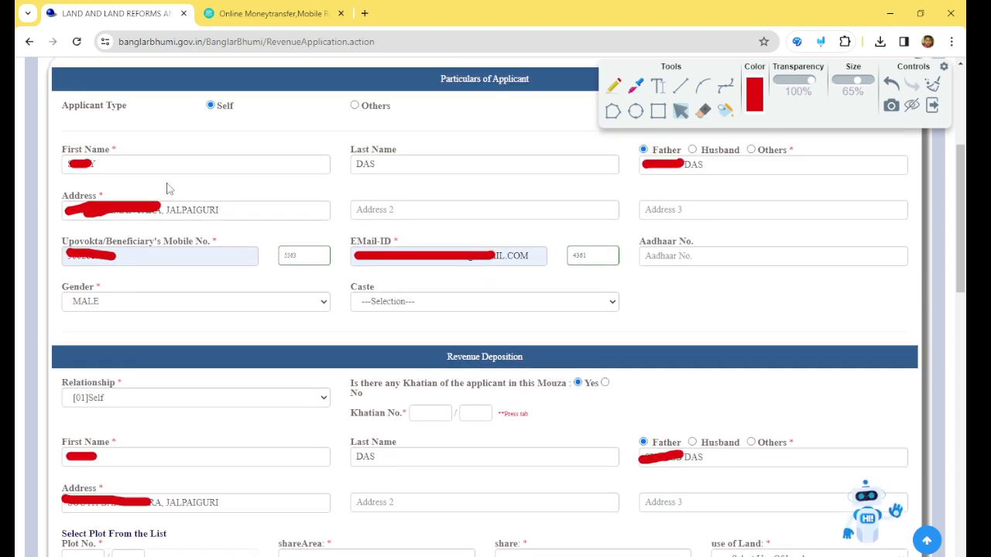
pyautogui.scroll(-2, 166, 191)
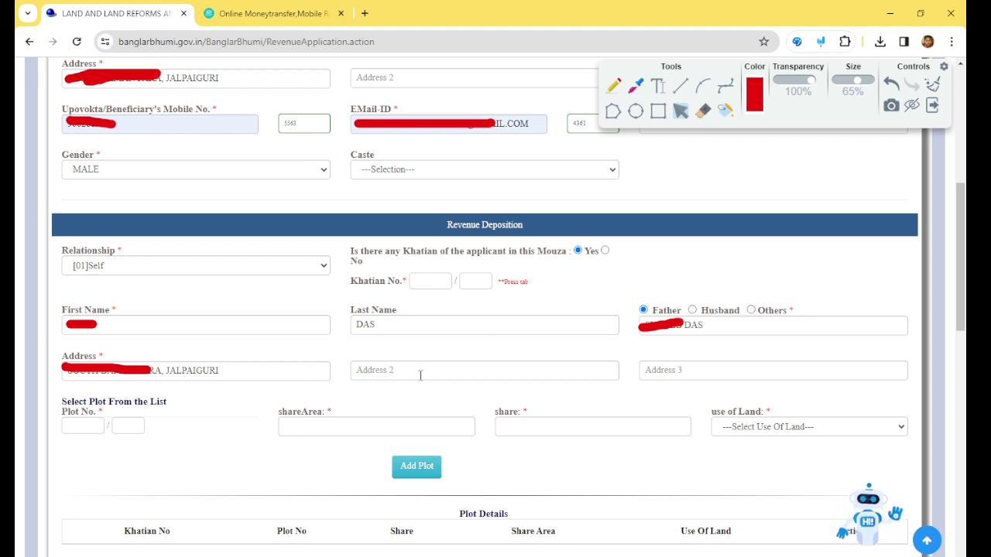
# Look up the Khatian number on the porcha image and enter it in Khatian No
pyautogui.hotkey('alt', 'Tab')
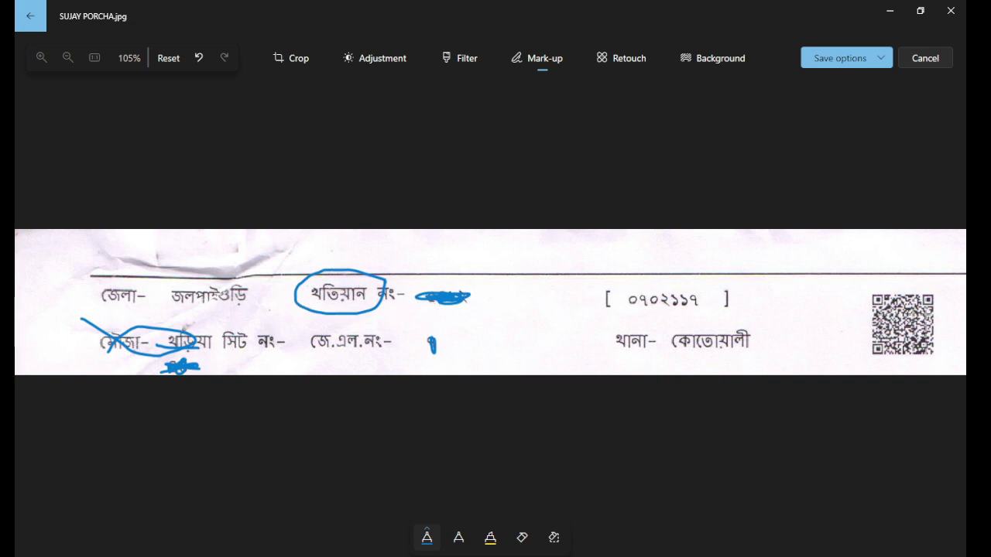
pyautogui.hotkey('alt', 'Tab')
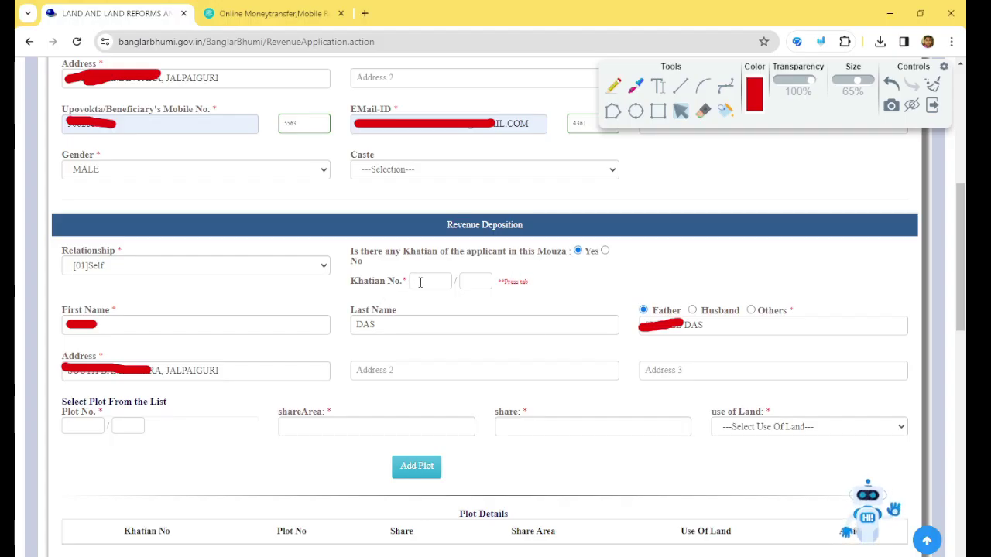
pyautogui.click(419, 282)
pyautogui.press('Tab')
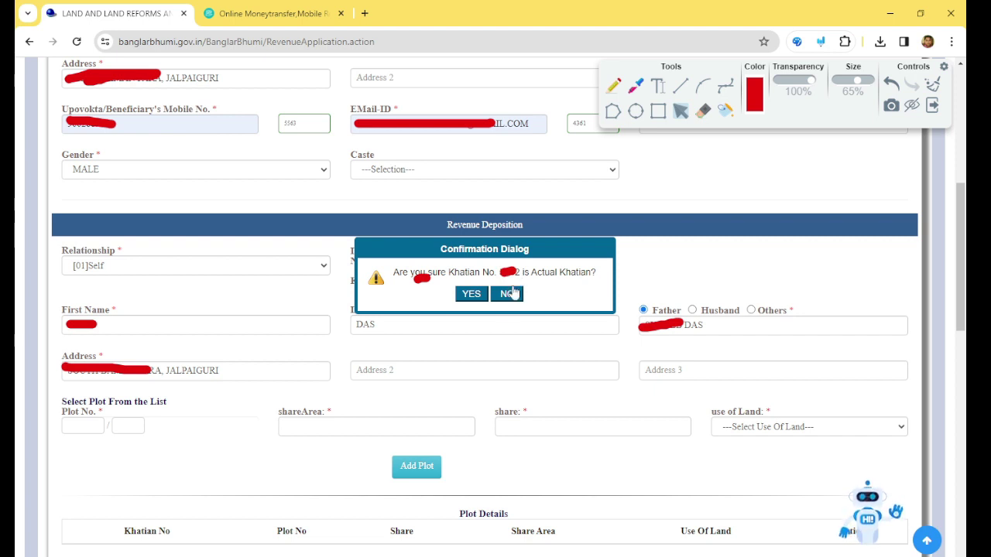
# Answer YES to the actual-Khatian check, loading plot 328 (share 2270, area 0.0203, (128)Dokan)
pyautogui.click(471, 294)
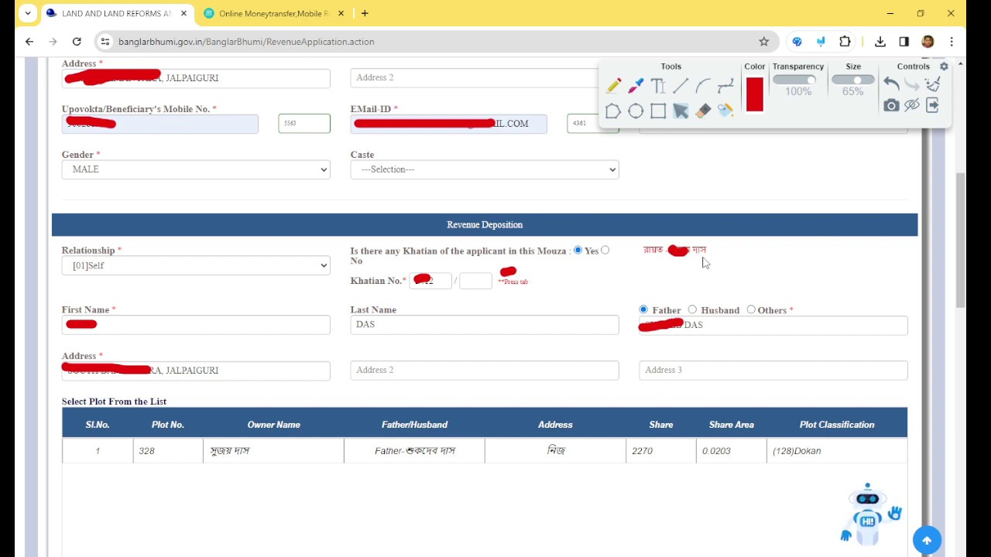
pyautogui.scroll(-3, 704, 263)
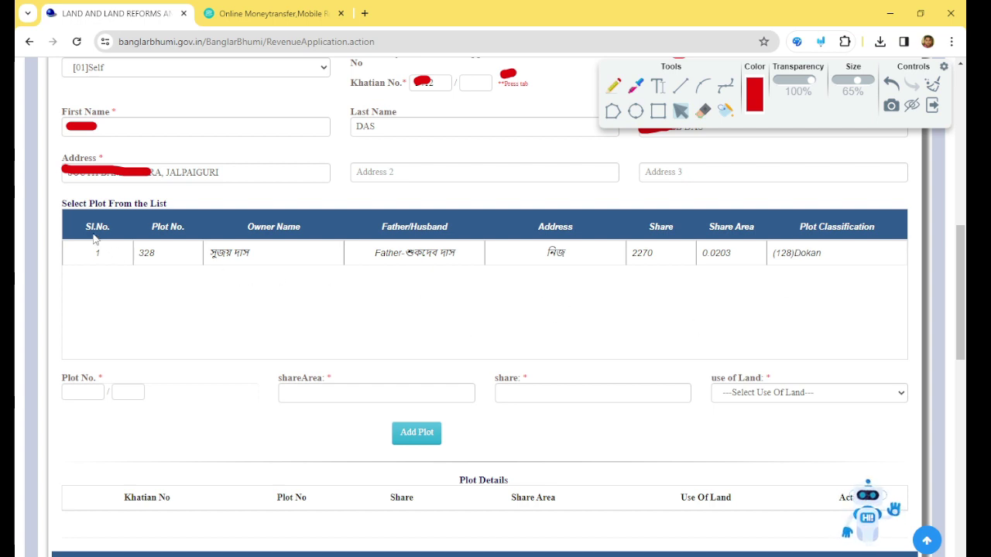
# Select plot 328 with share 2270 and share area 0.0203, then browse the land-use options
pyautogui.click(583, 259)
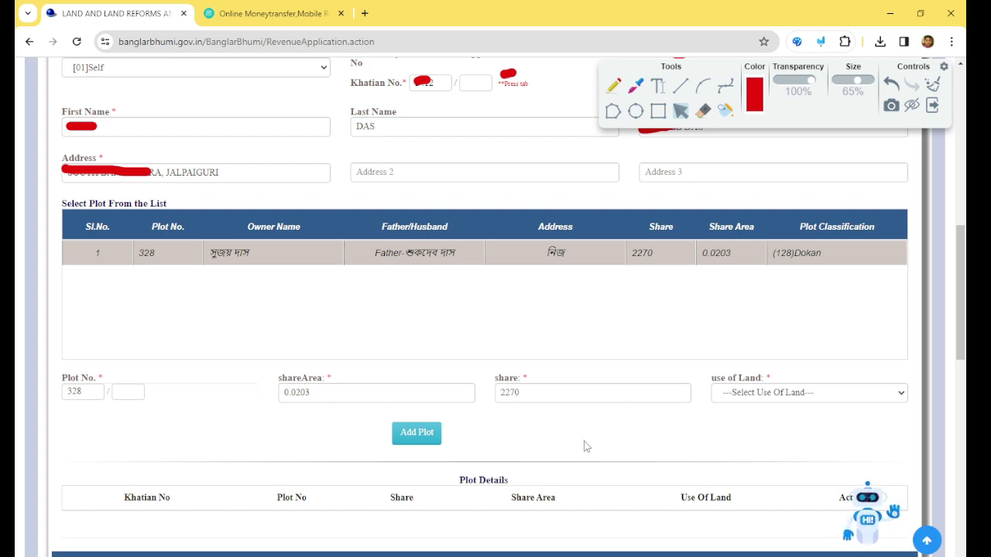
pyautogui.scroll(-2, 749, 384)
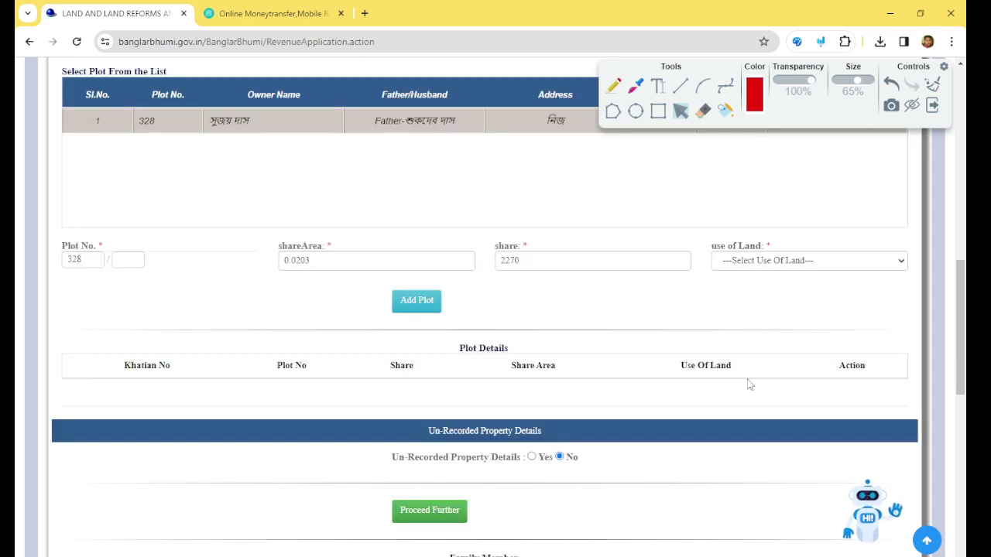
pyautogui.click(765, 265)
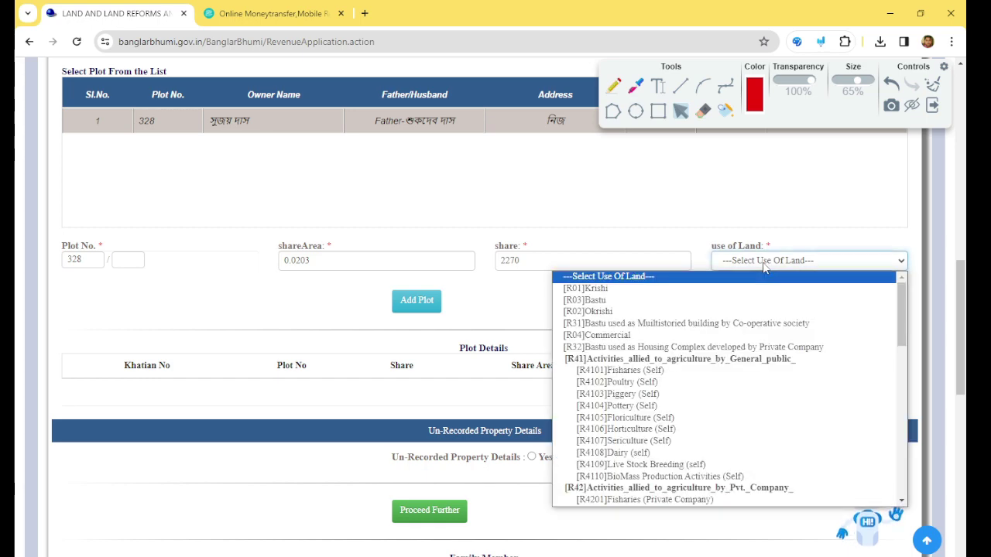
pyautogui.scroll(-5, 701, 385)
pyautogui.scroll(5, 701, 385)
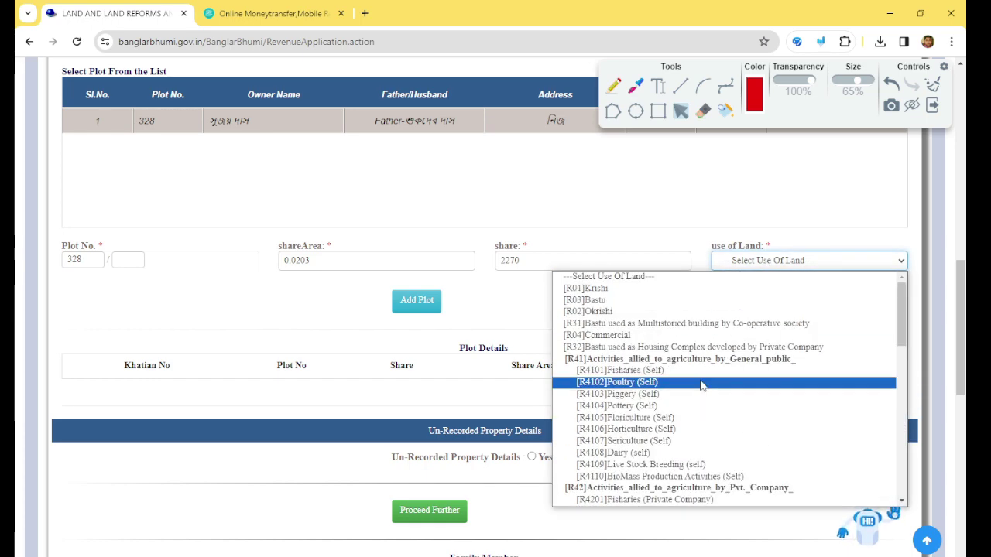
pyautogui.click(782, 219)
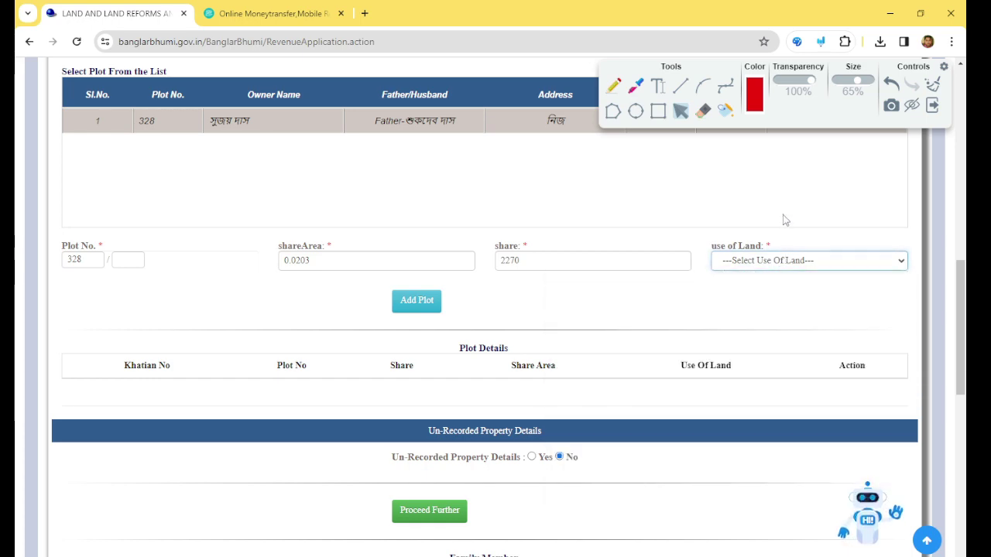
pyautogui.scroll(2, 783, 217)
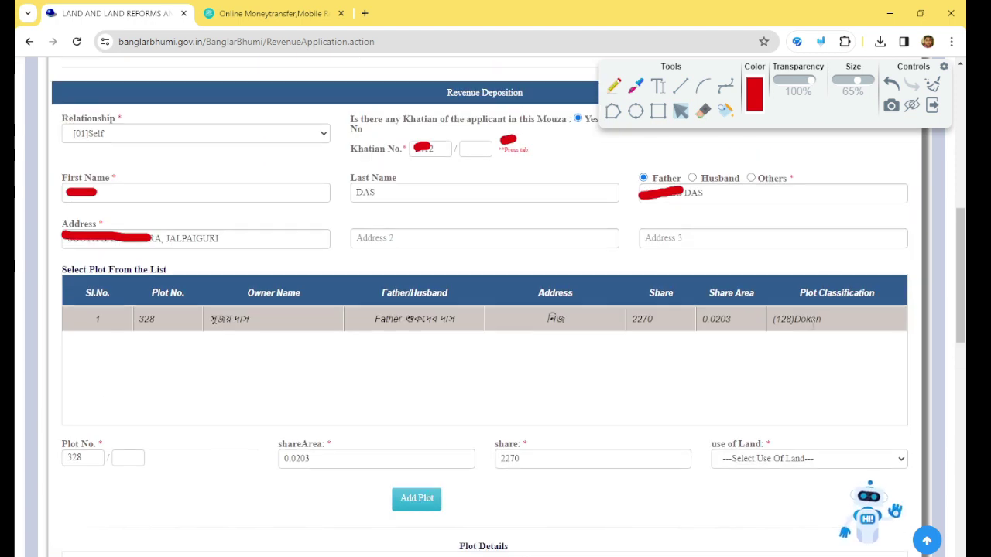
pyautogui.click(756, 459)
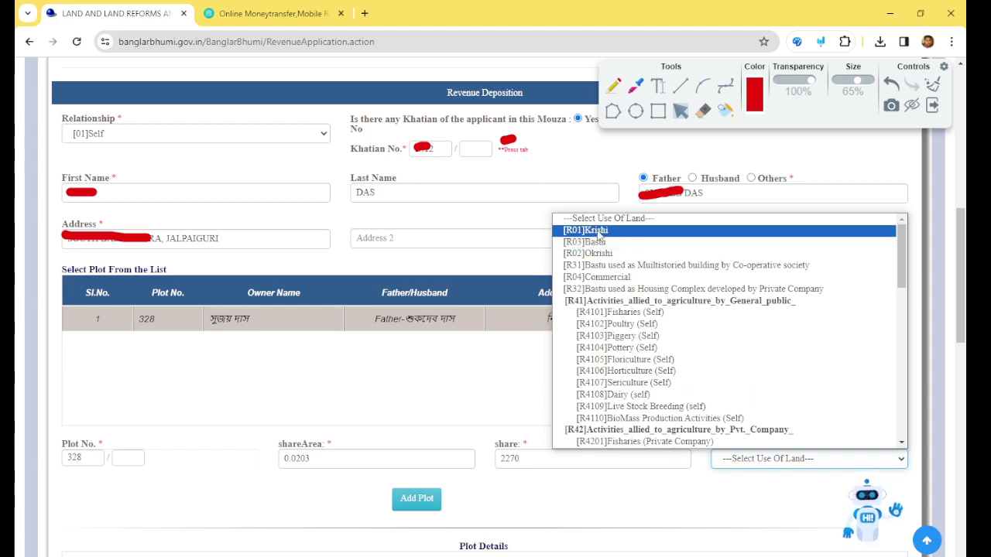
pyautogui.click(294, 362)
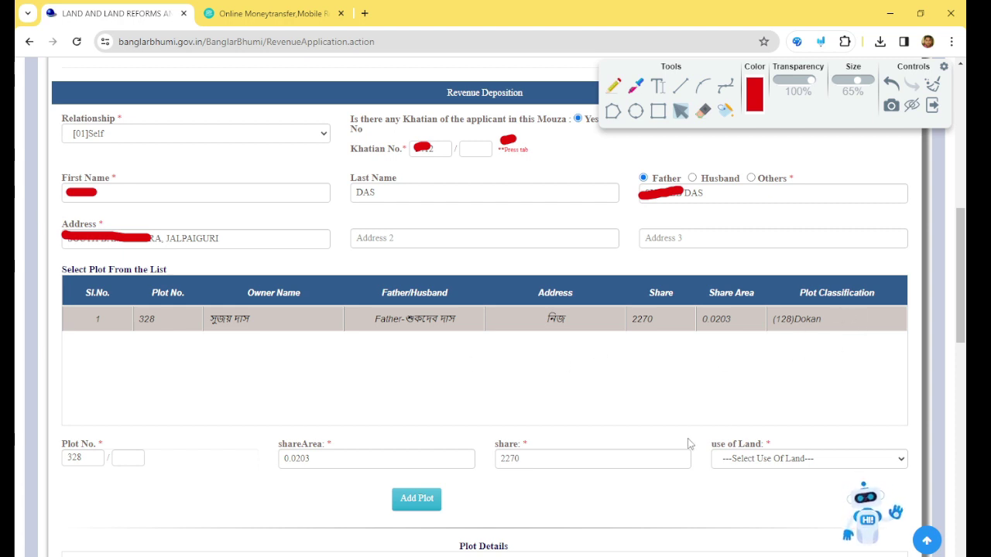
# Set plot 328's Use of Land to [R48]Other Commercial & Industrial activities with pucca structure
pyautogui.click(736, 461)
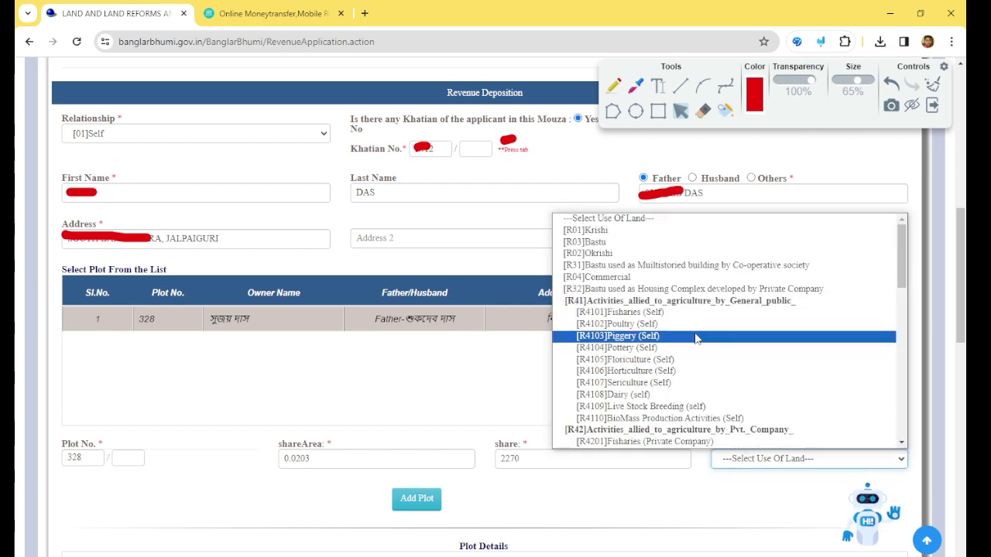
pyautogui.scroll(-4, 697, 338)
pyautogui.scroll(-3, 695, 337)
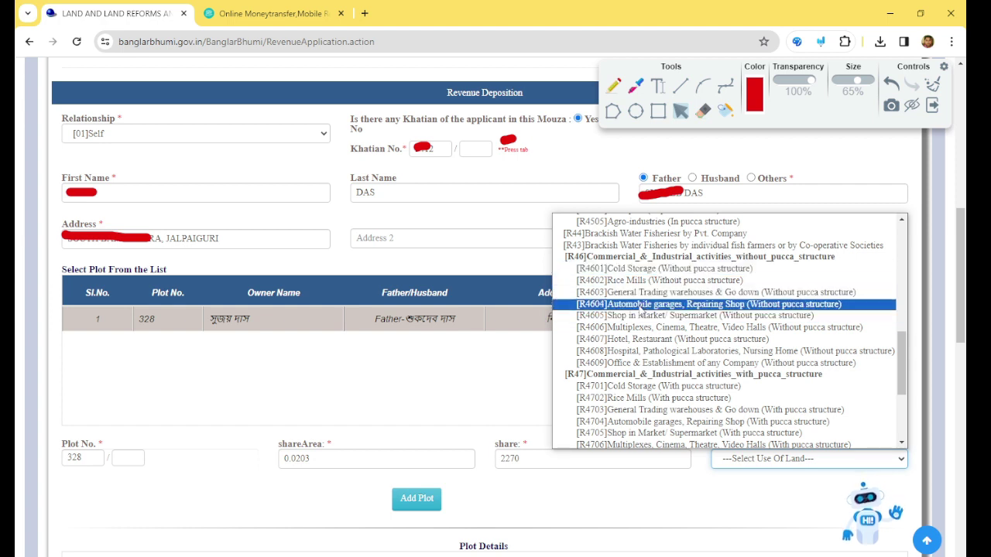
pyautogui.scroll(-3, 650, 325)
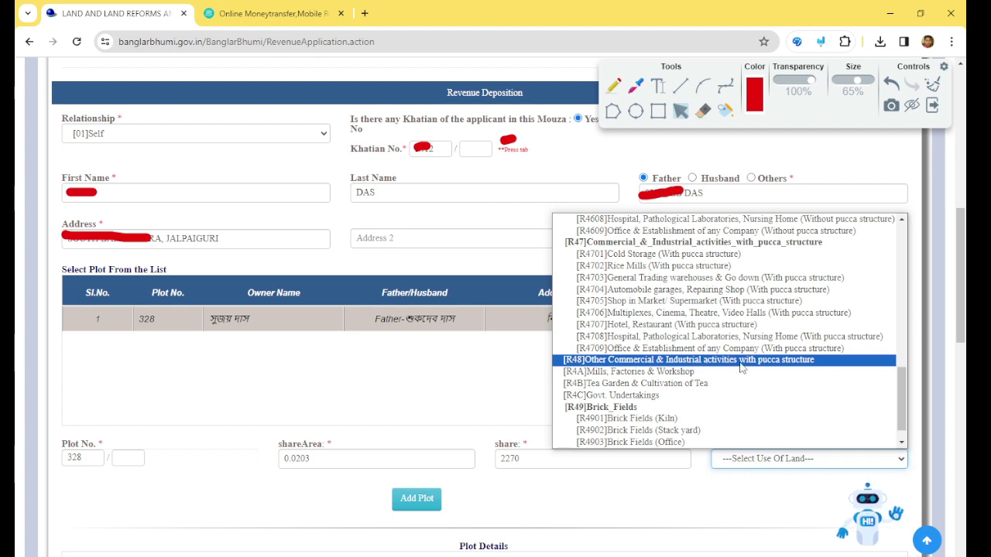
pyautogui.click(593, 364)
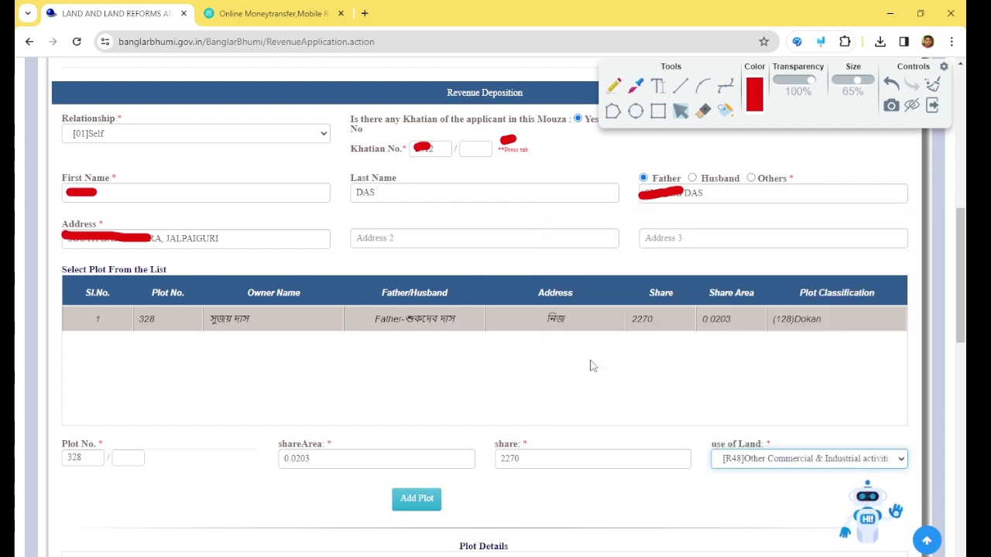
pyautogui.scroll(-3, 593, 365)
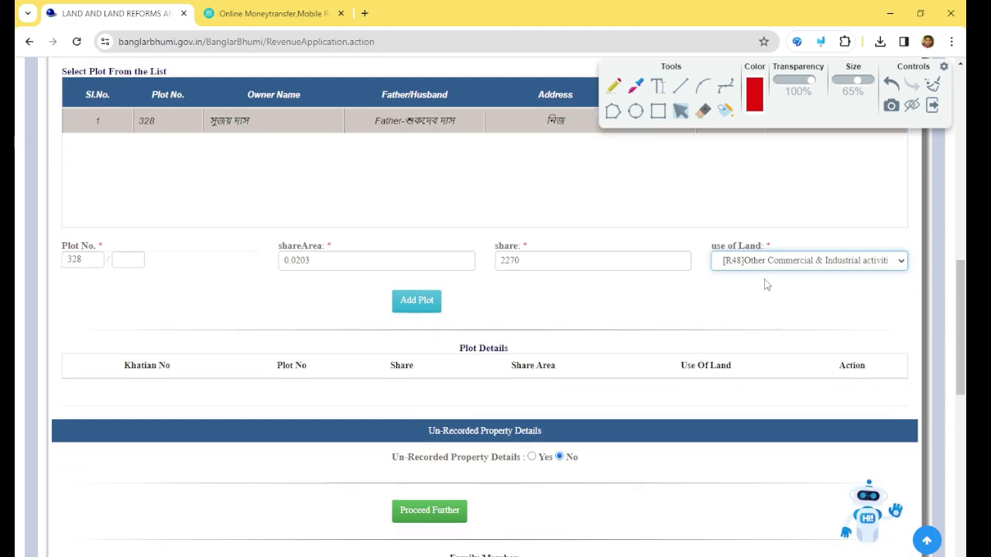
pyautogui.scroll(1, 765, 285)
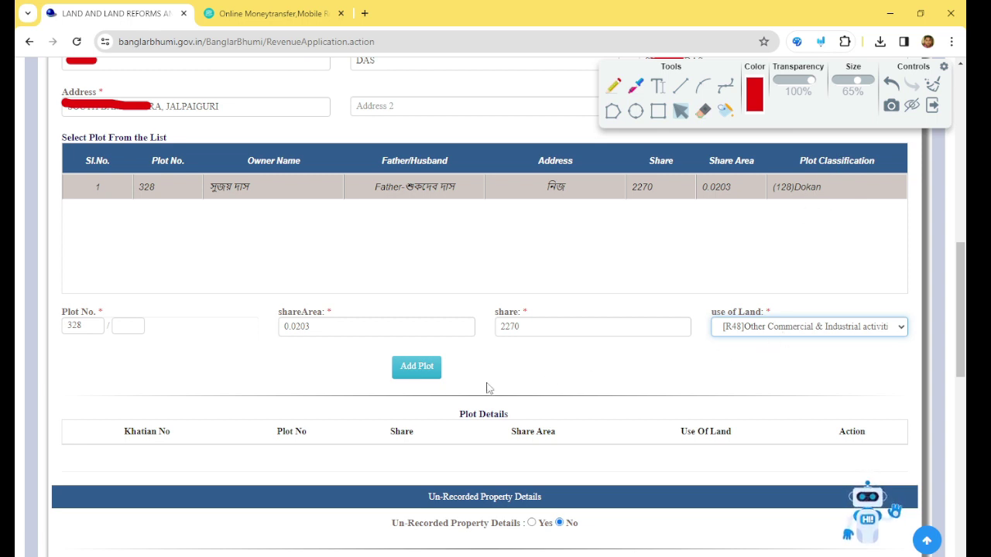
# Add plot 328, keep Un-Recorded Property at No, and proceed to the family-member details
pyautogui.click(412, 367)
pyautogui.scroll(-3, 418, 341)
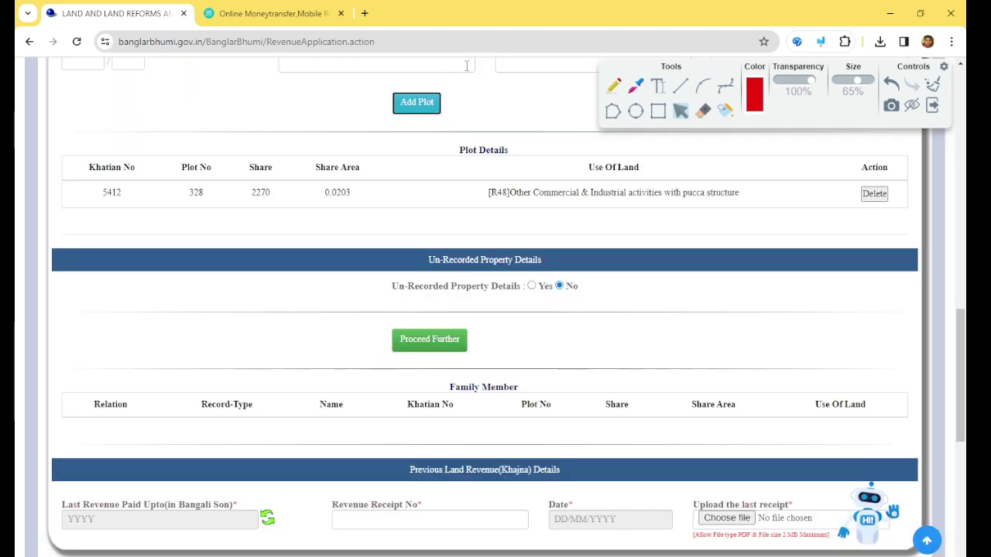
pyautogui.scroll(2, 605, 420)
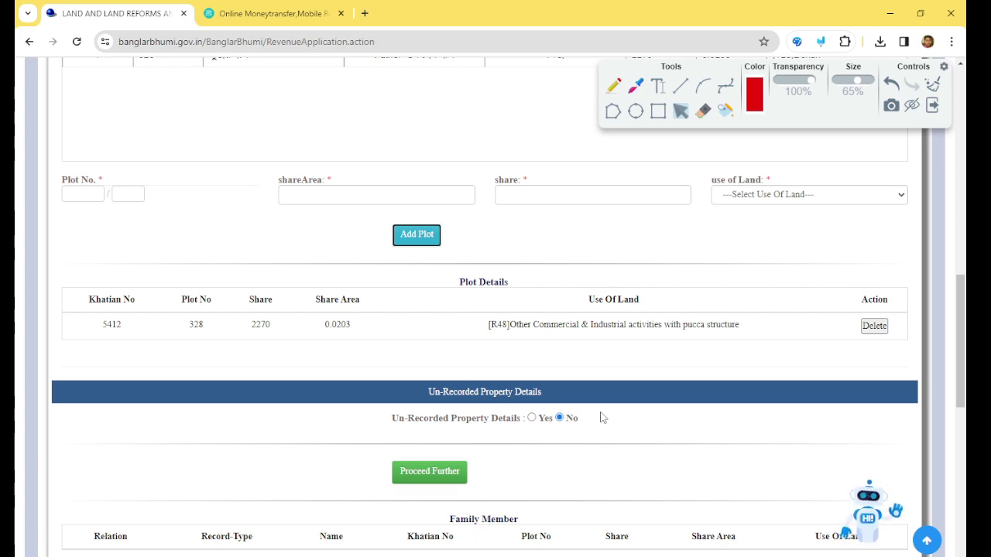
pyautogui.scroll(-3, 603, 418)
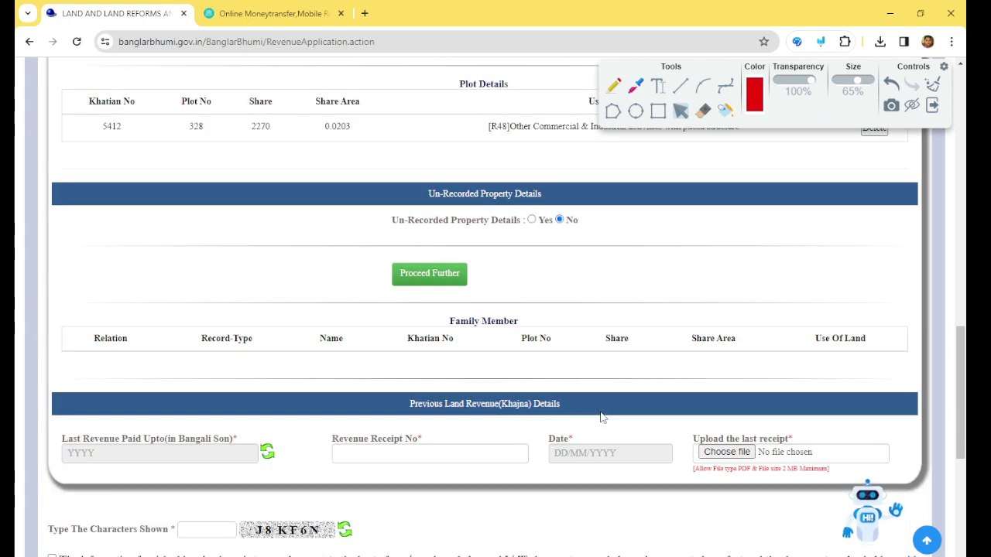
pyautogui.scroll(-1, 603, 419)
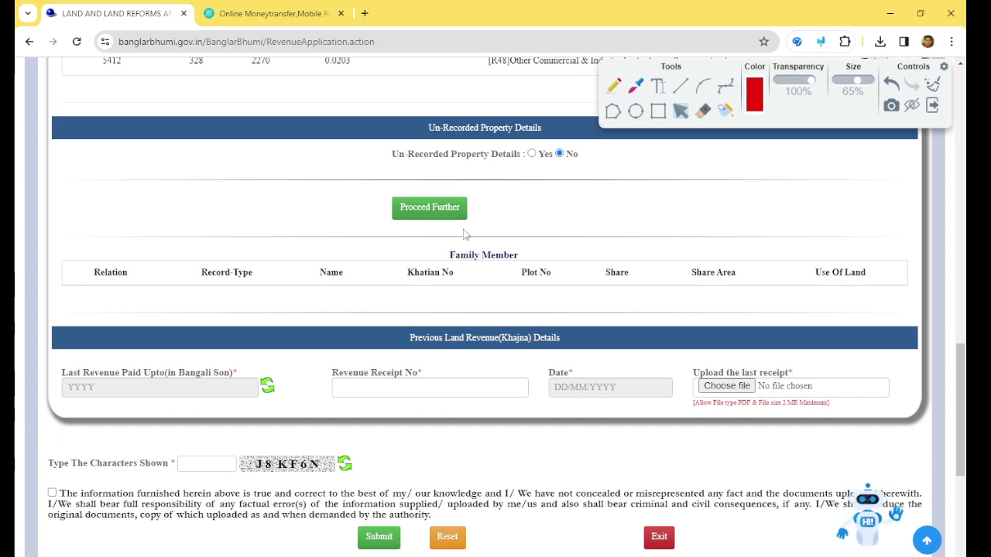
pyautogui.click(532, 154)
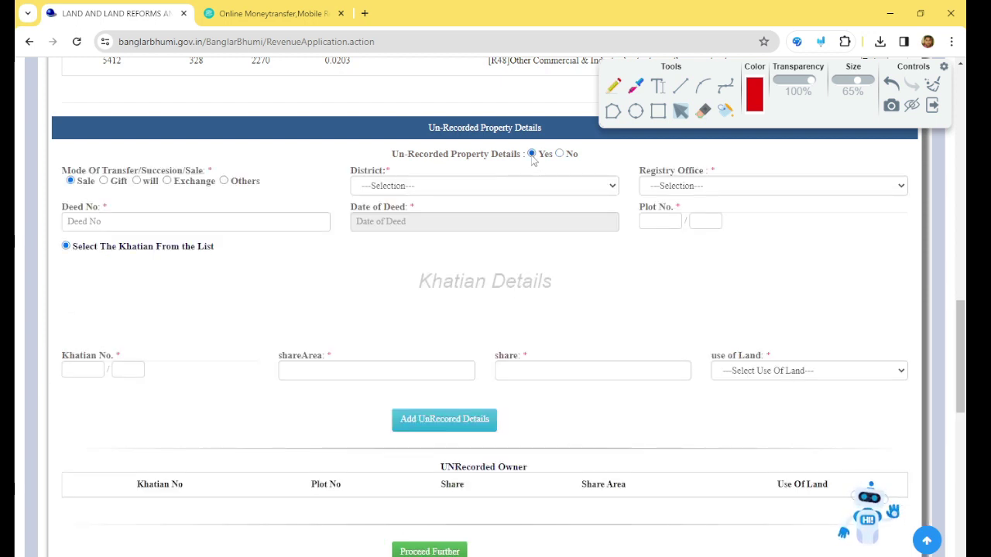
pyautogui.click(557, 154)
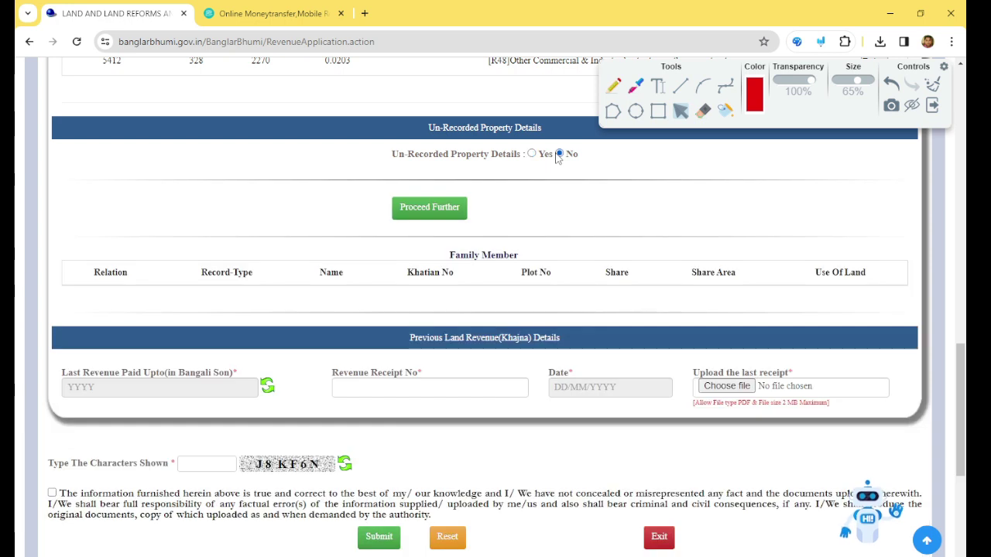
pyautogui.click(430, 208)
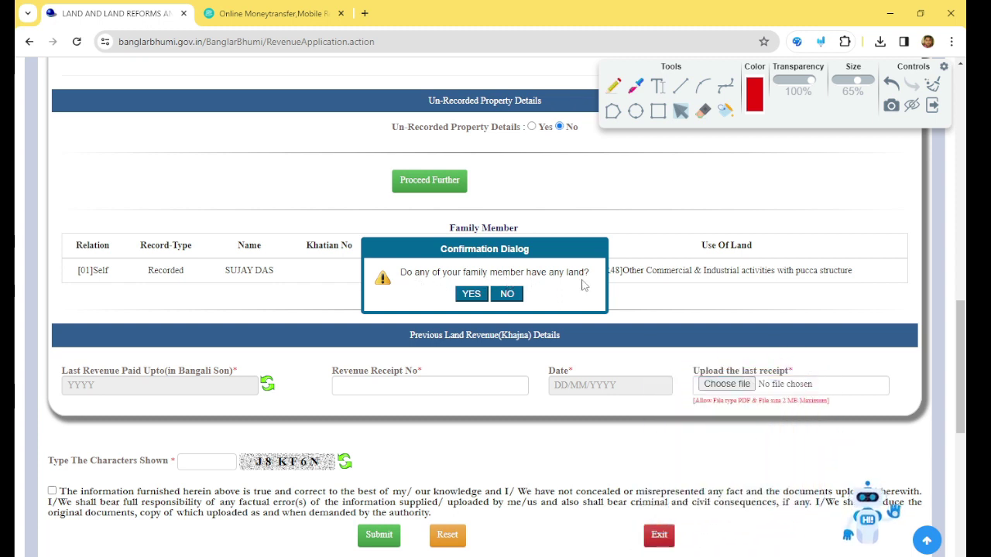
# Answer No to family-member land and scroll to Previous Land Revenue (Khajna) Details
pyautogui.click(508, 295)
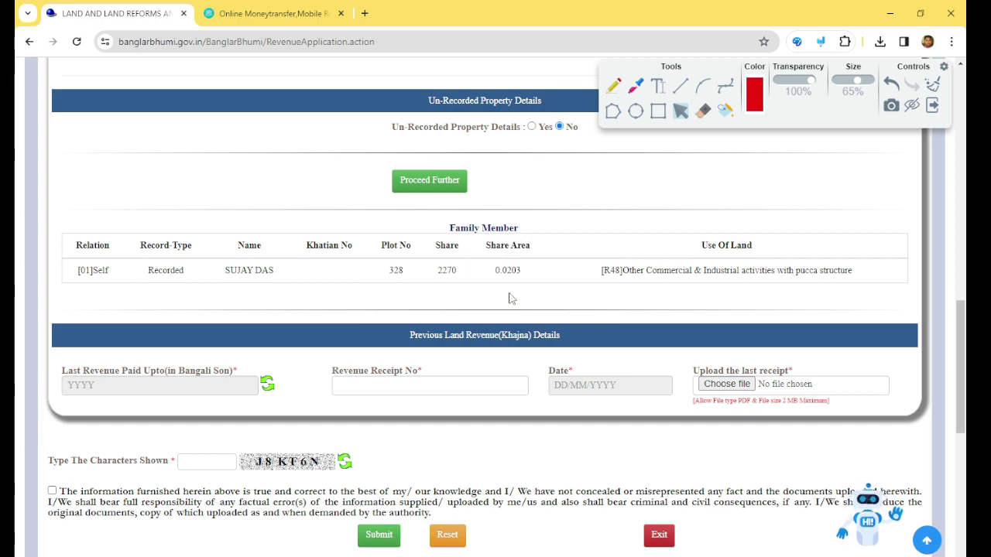
pyautogui.scroll(-3, 503, 300)
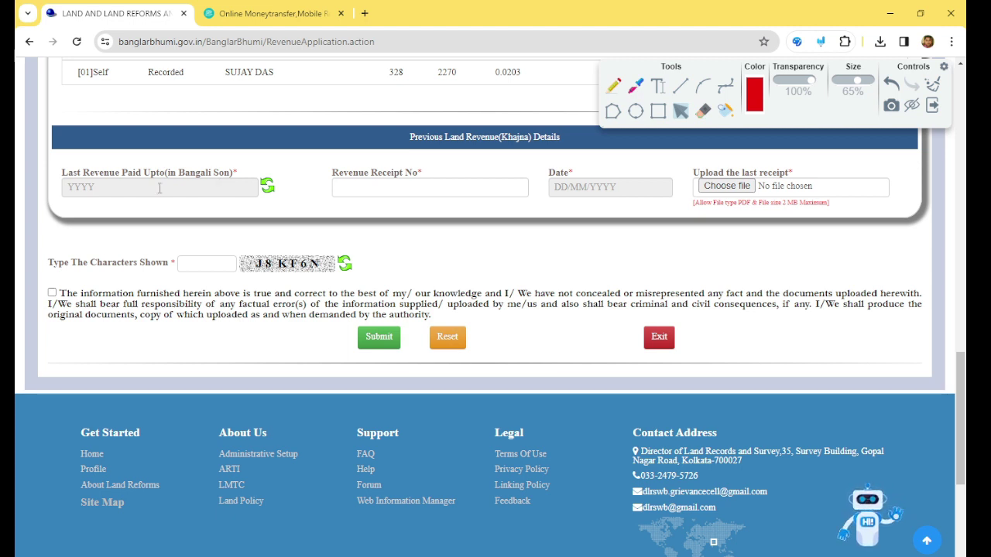
# Record khajna last paid up to 1423, receipt 1010 dated 28/03/2017, and reach the captcha
pyautogui.click(92, 187)
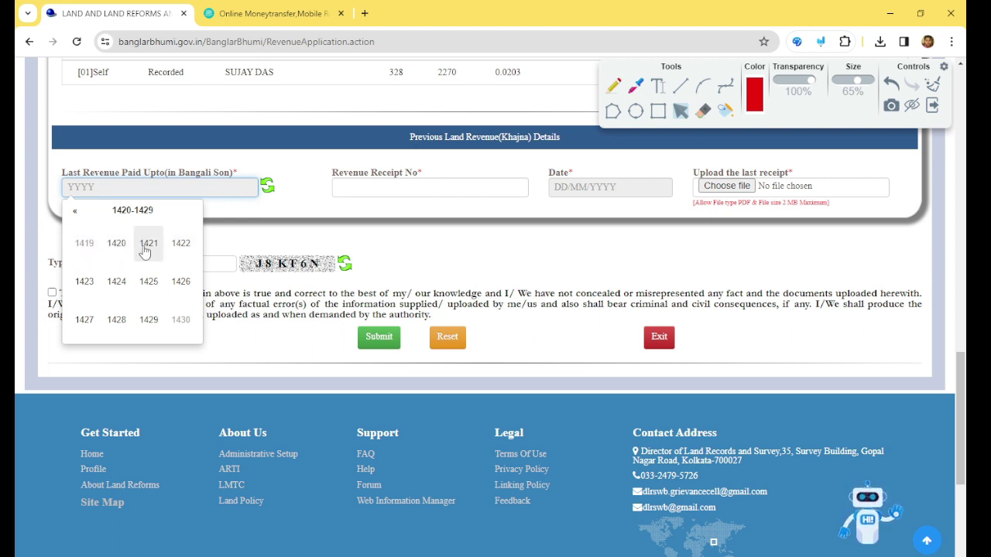
pyautogui.click(85, 282)
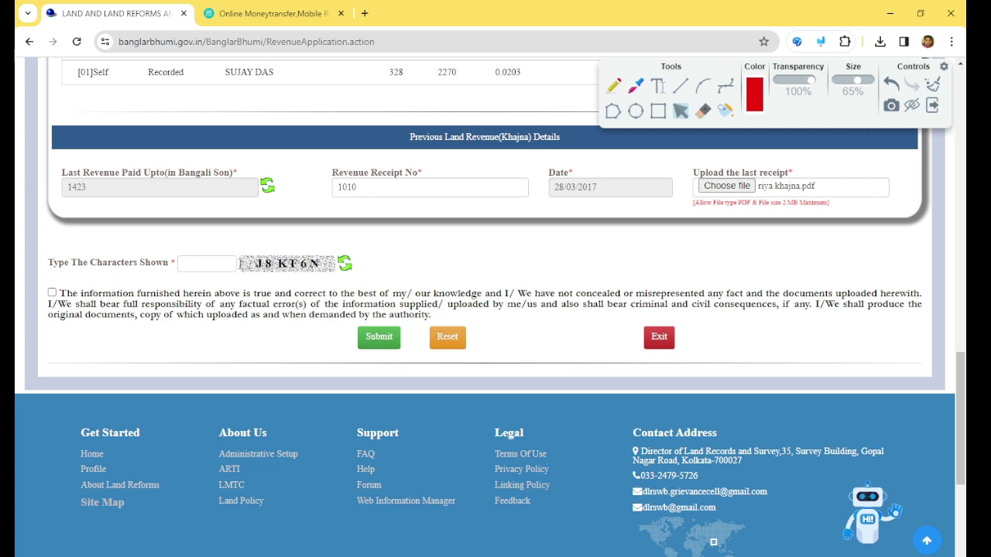
pyautogui.click(225, 264)
pyautogui.click(162, 292)
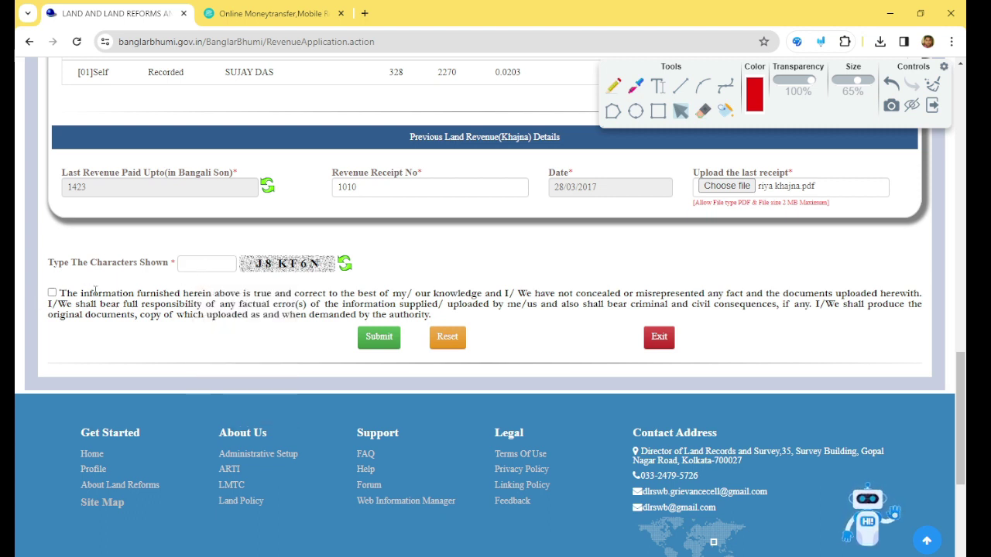
# Submit the Khajna application and dismiss the Success notice showing ₹1316 revenue payable
pyautogui.click(367, 341)
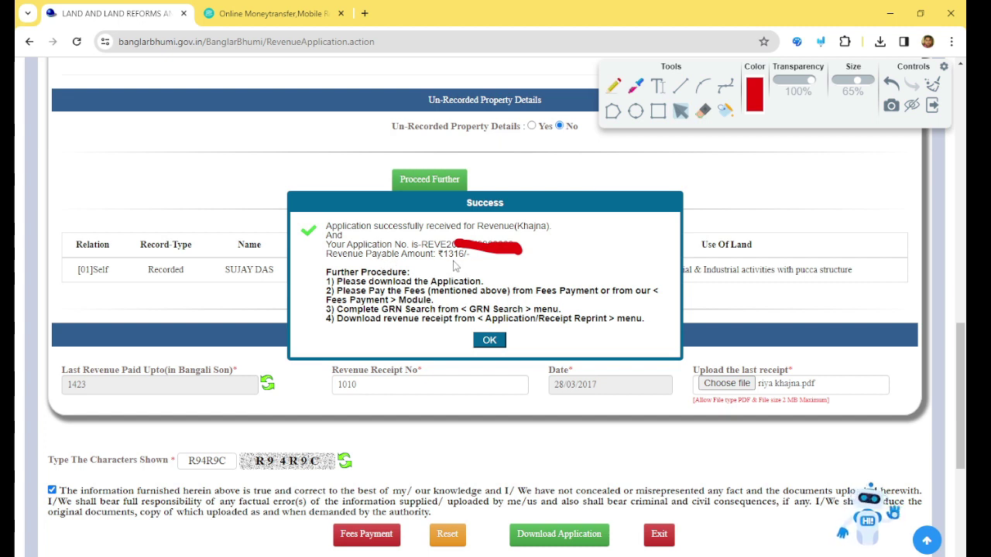
pyautogui.moveTo(438, 254); pyautogui.dragTo(474, 257)
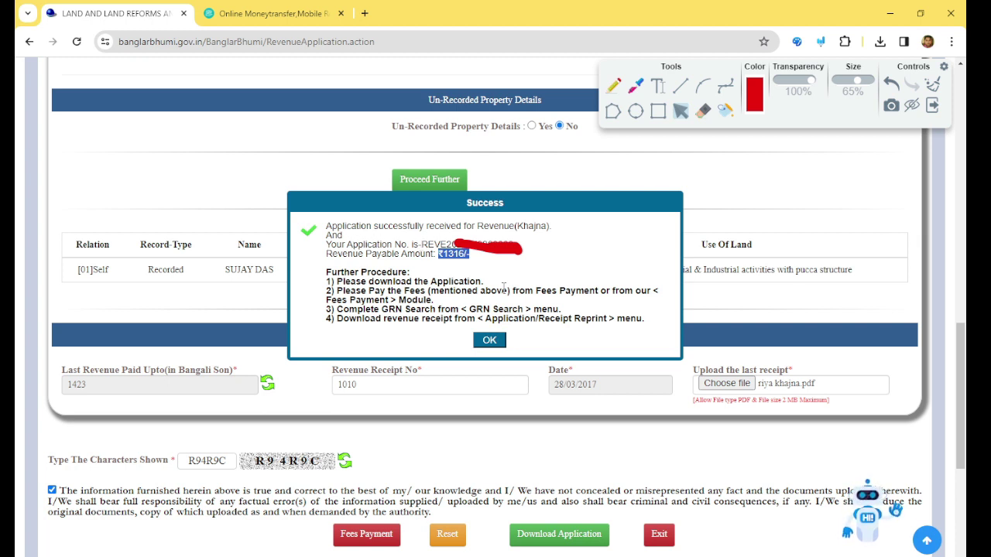
pyautogui.click(462, 269)
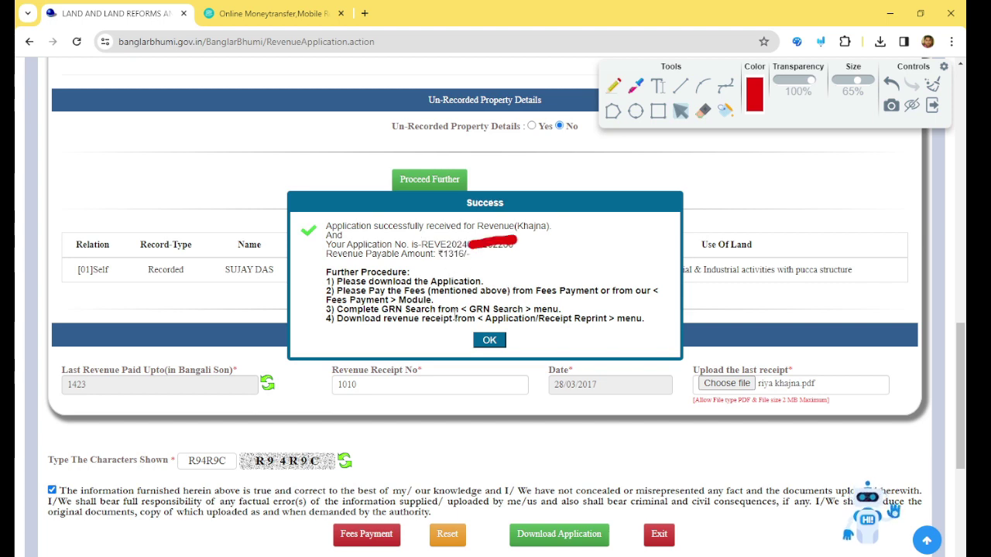
pyautogui.click(490, 341)
pyautogui.scroll(-3, 486, 415)
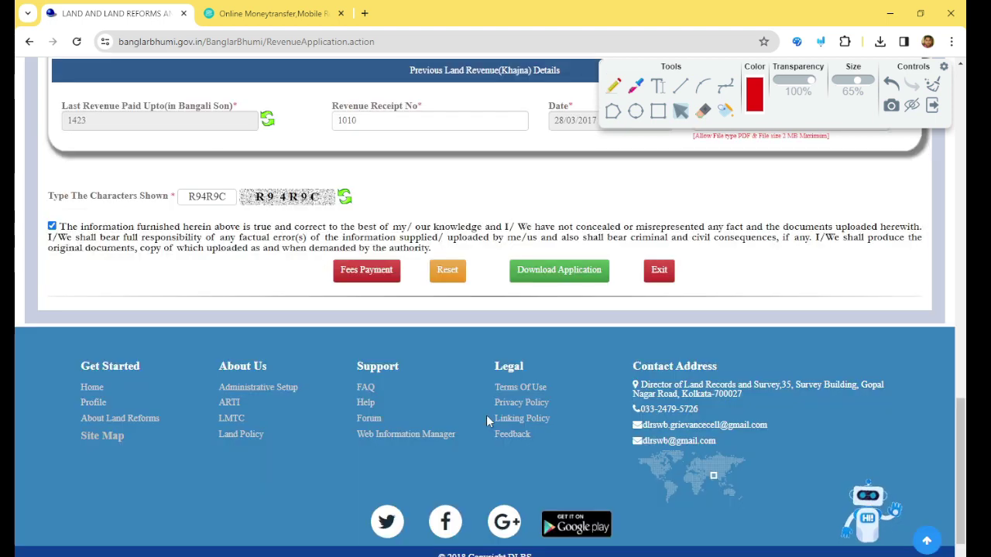
# Load the 1316 fee details, pick SBI Epay, and continue to GRIPS past the disclaimer
pyautogui.click(368, 277)
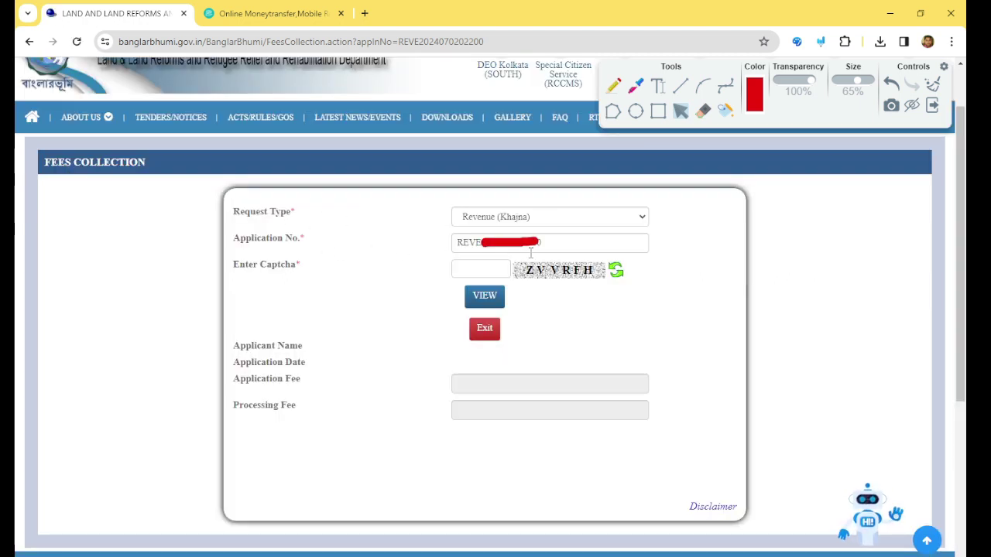
pyautogui.click(483, 268)
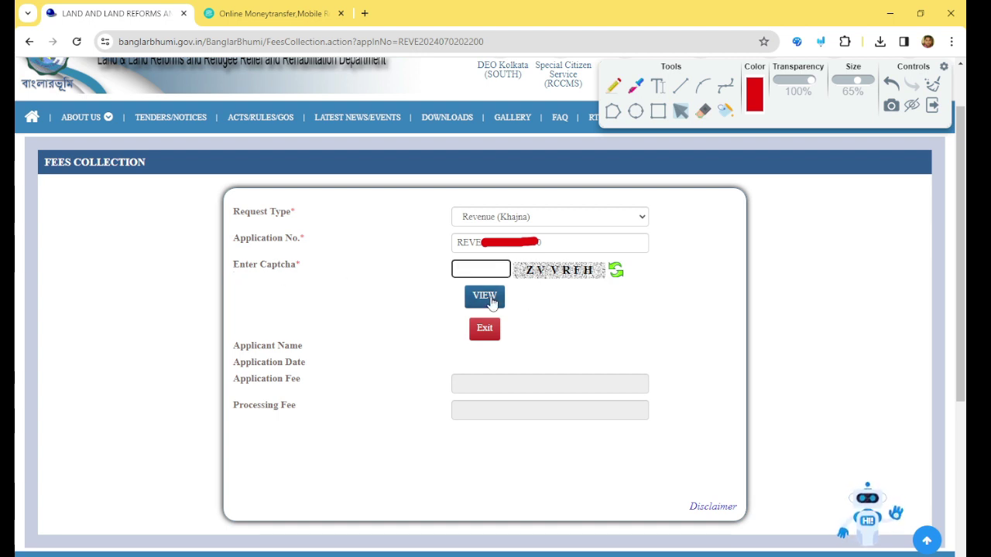
pyautogui.click(488, 299)
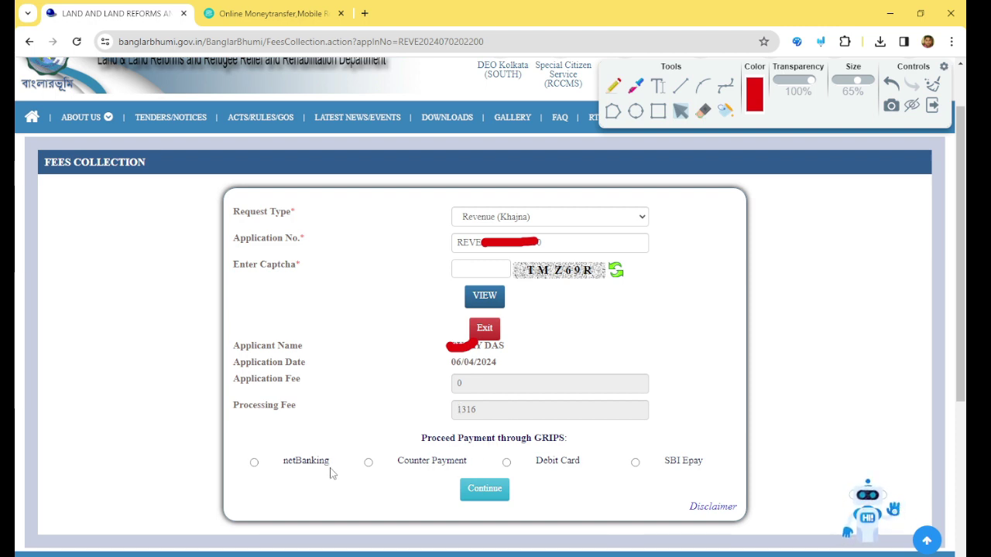
pyautogui.click(635, 463)
pyautogui.click(496, 492)
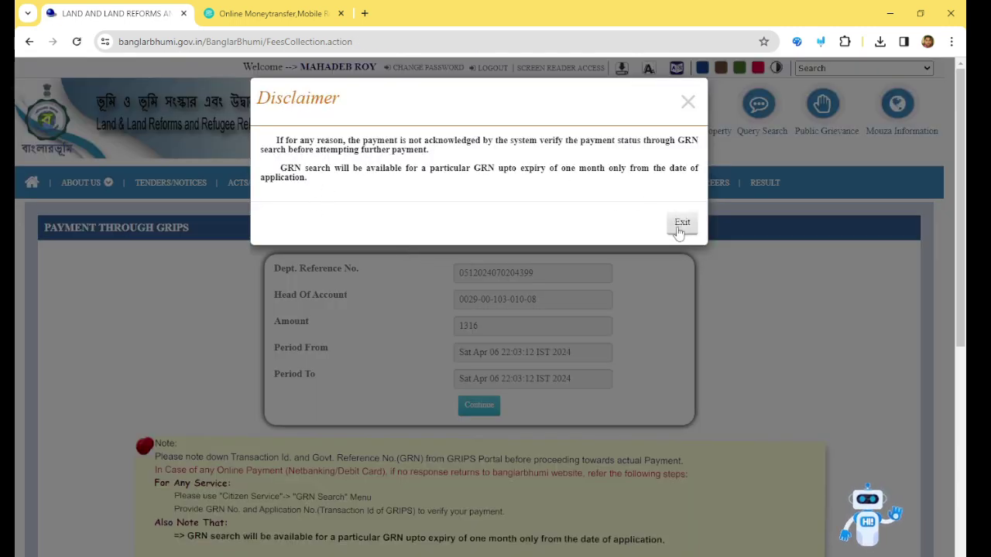
pyautogui.click(679, 229)
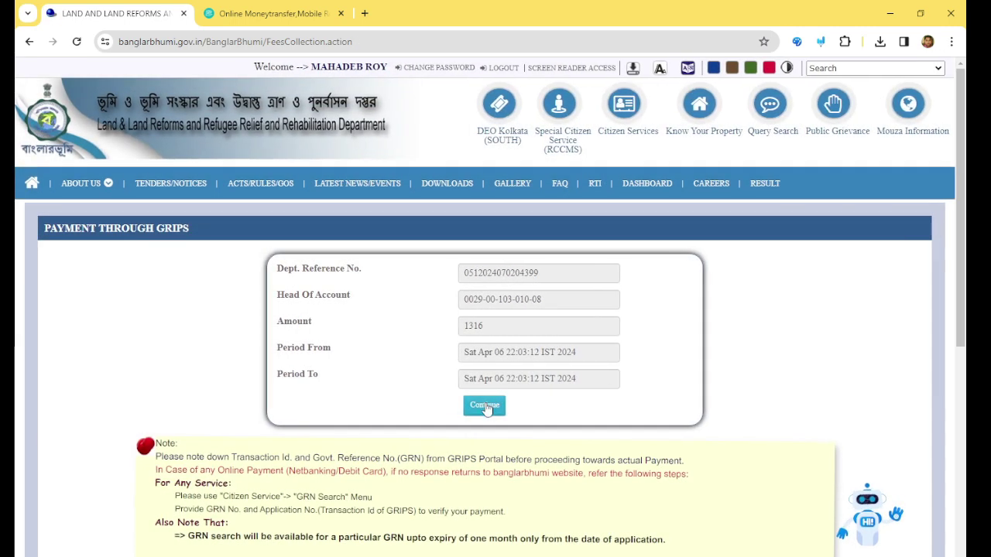
# Enter the GRIPS portal and confirm the payment details as verified and checked
pyautogui.click(485, 406)
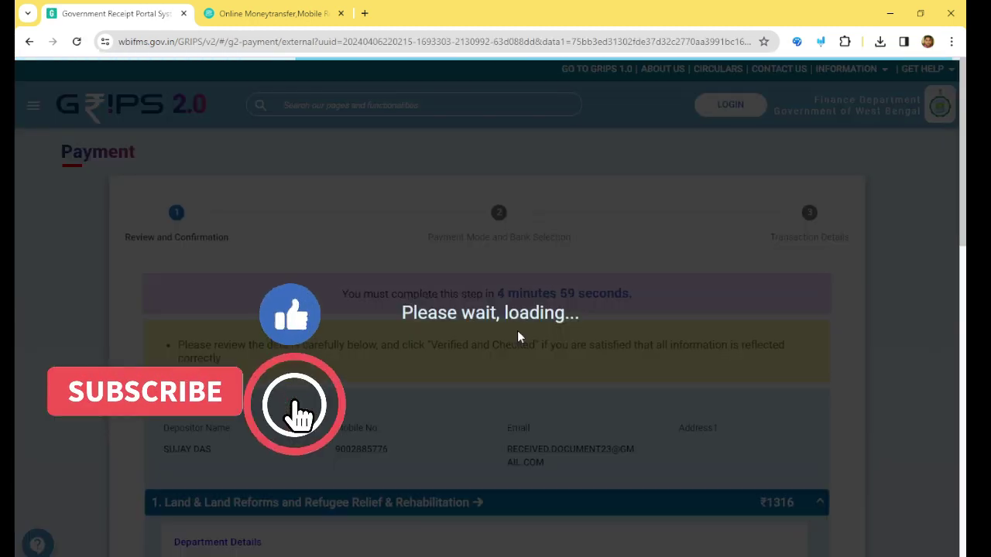
pyautogui.scroll(-10, 515, 336)
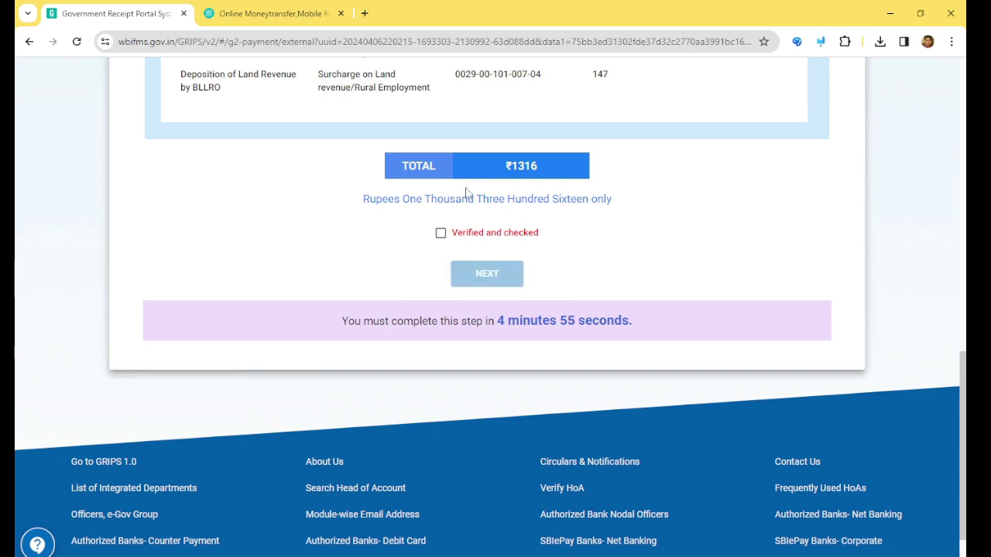
pyautogui.click(440, 235)
pyautogui.click(504, 278)
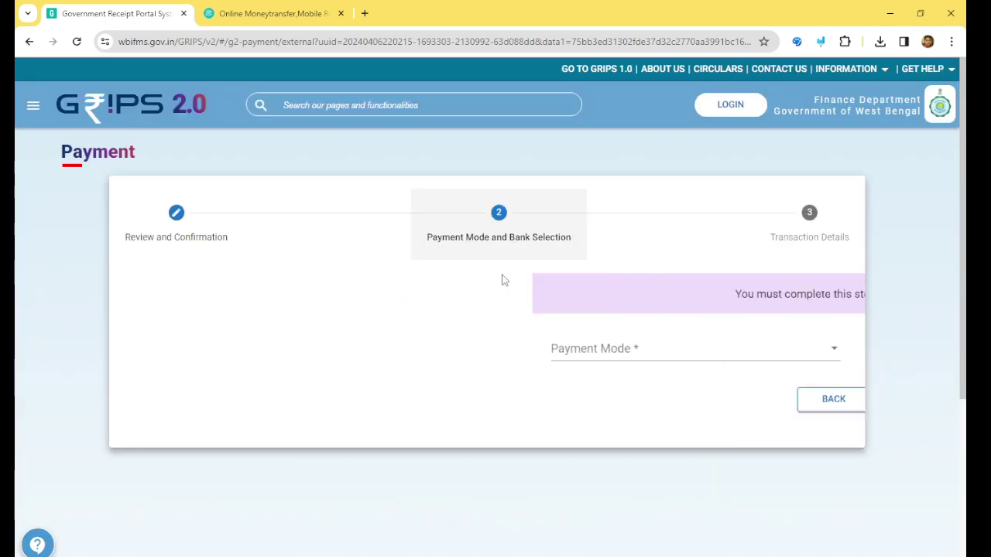
# Choose SBI Epay via Payment Gateway/Bank and generate the transaction details
pyautogui.click(221, 358)
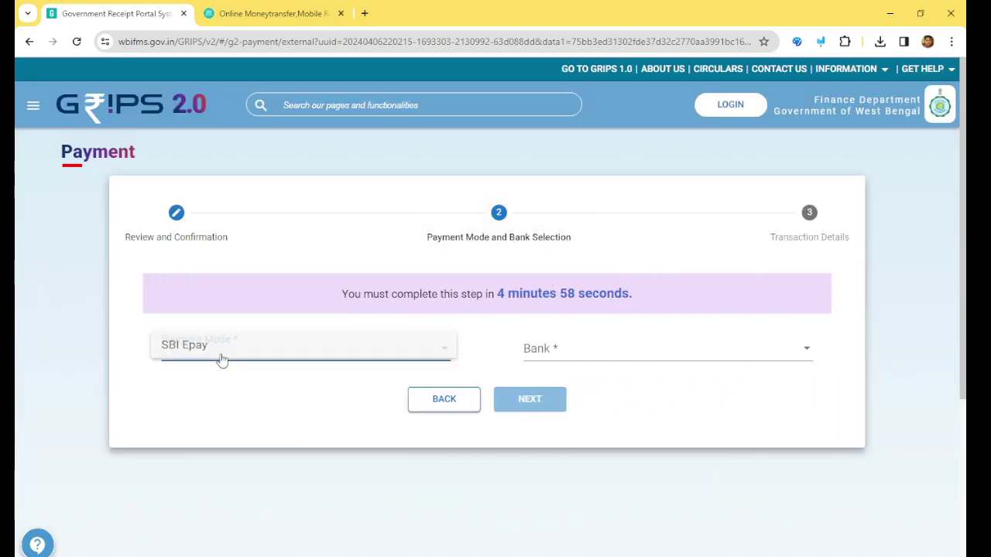
pyautogui.click(195, 348)
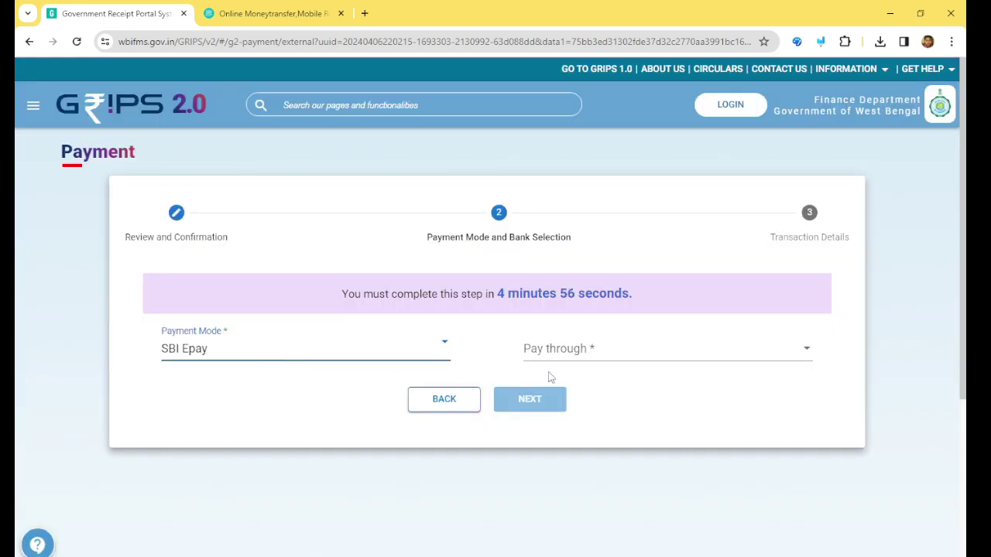
pyautogui.click(582, 350)
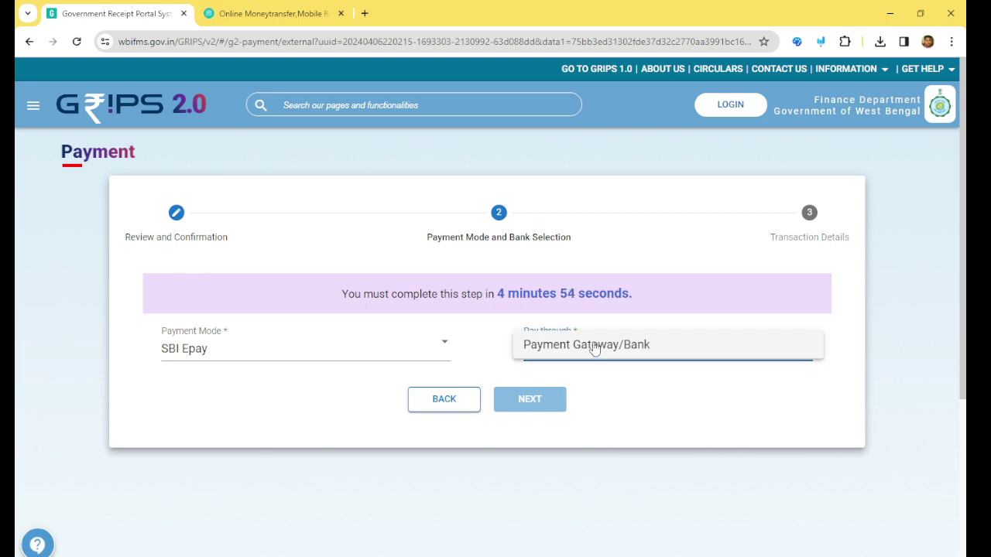
pyautogui.click(593, 350)
pyautogui.click(534, 409)
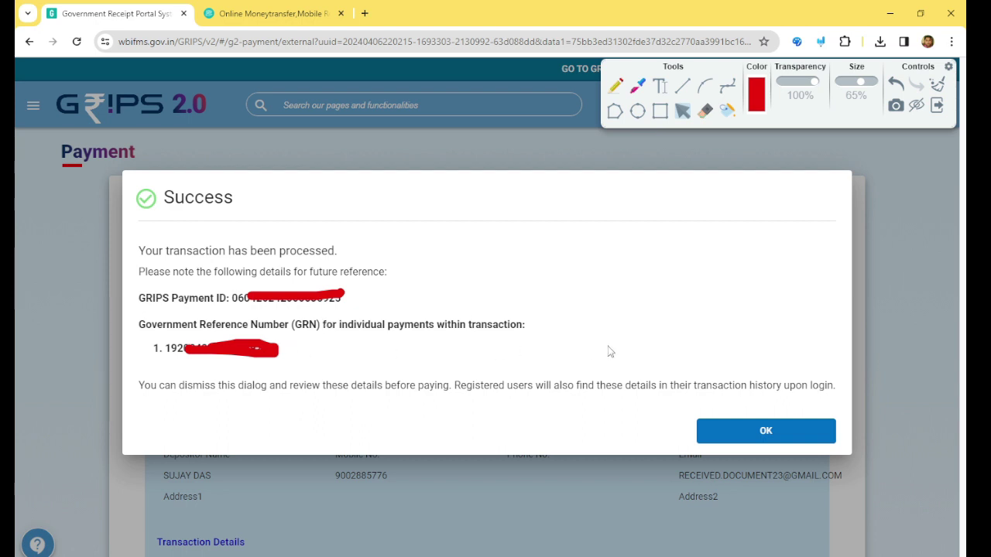
# Dismiss the payment ID and GRN notice and proceed to the SBIePay payment page
pyautogui.click(769, 433)
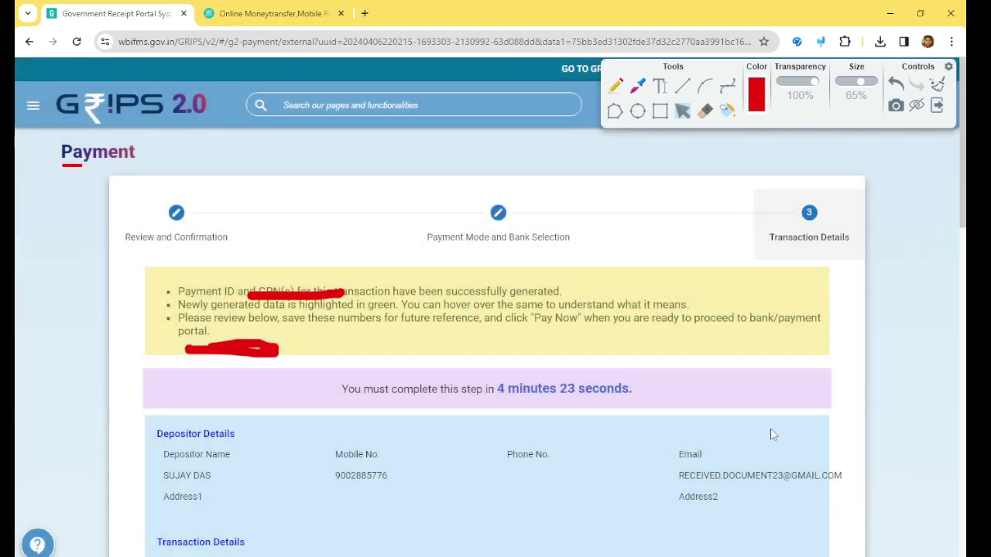
pyautogui.scroll(-15, 655, 413)
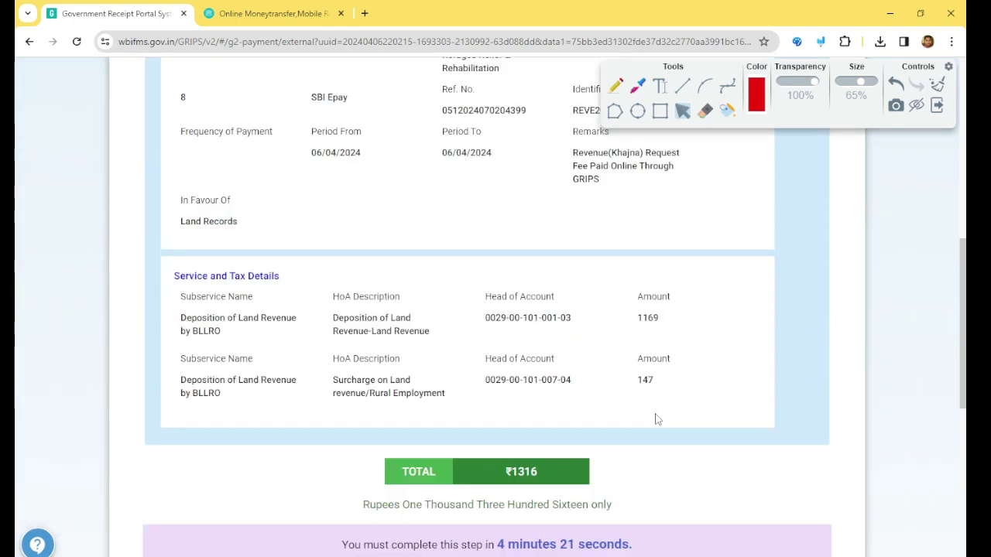
pyautogui.scroll(2, 655, 419)
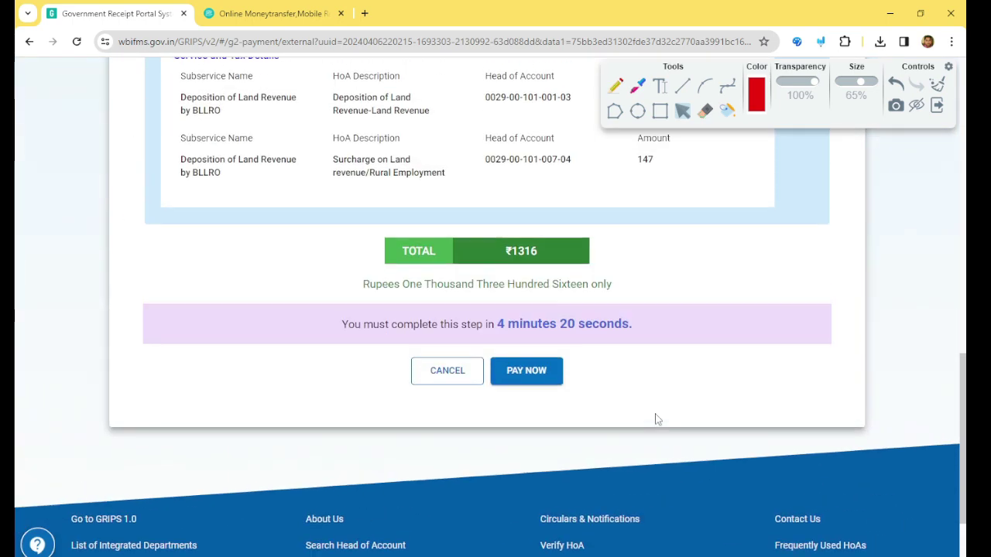
pyautogui.click(527, 372)
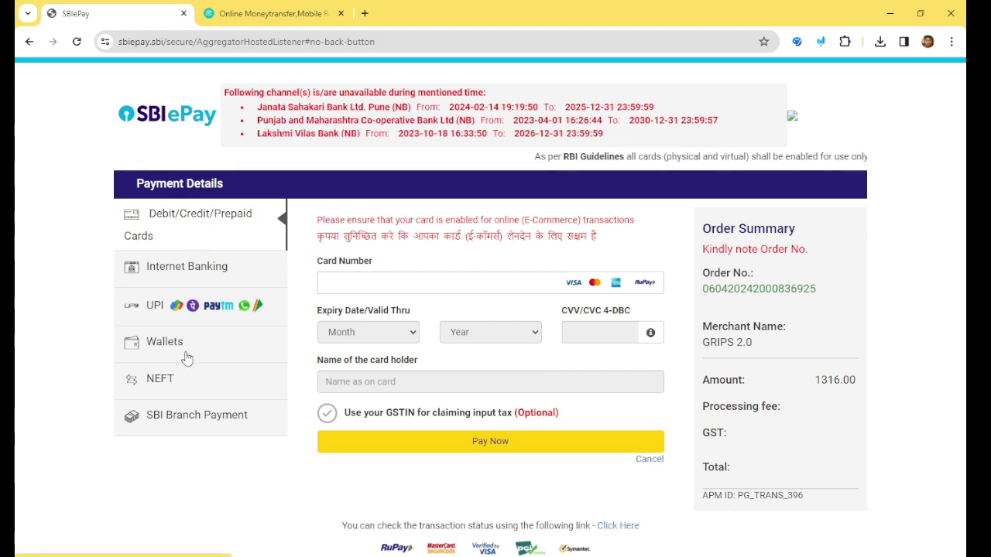
# Pay the 1316.00 order through State Bank of India internet banking
pyautogui.click(173, 269)
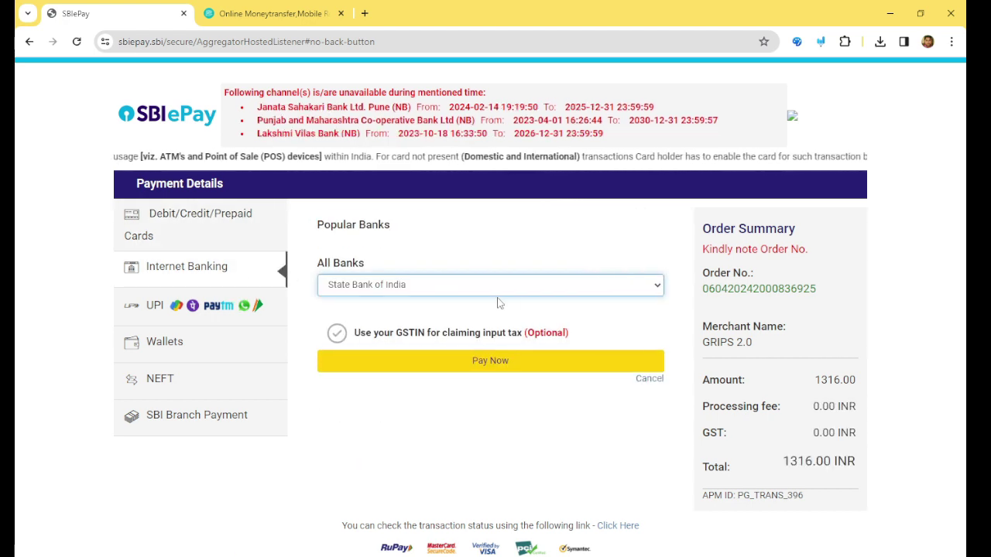
pyautogui.click(486, 361)
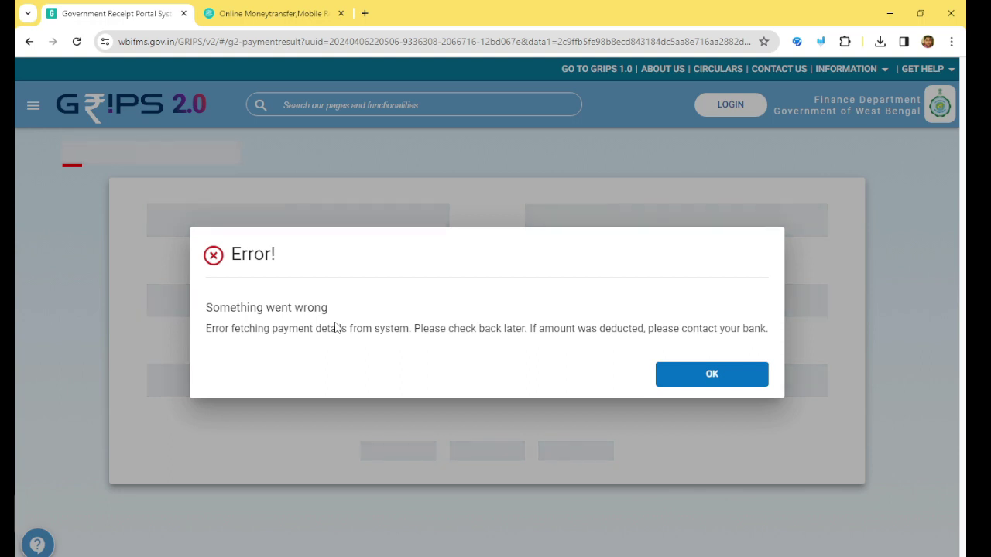
# Dismiss the payment error and set Check GRN/Payment Status to search by Govt Reference No
pyautogui.click(713, 374)
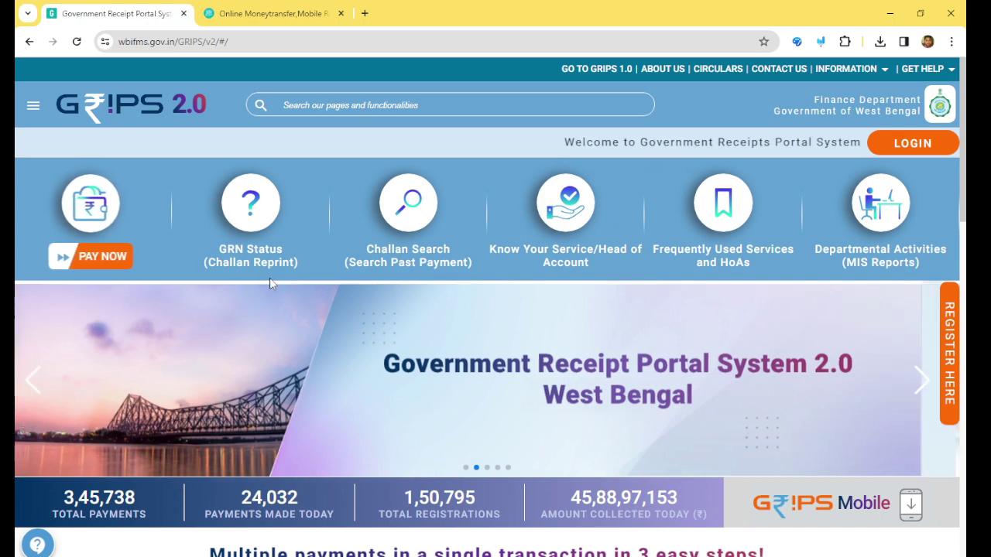
pyautogui.click(253, 215)
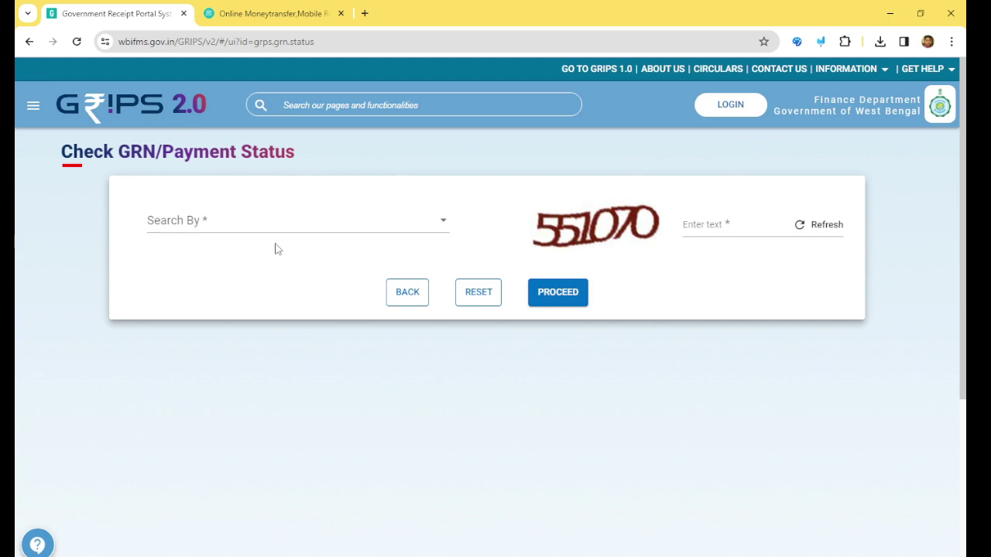
pyautogui.click(294, 230)
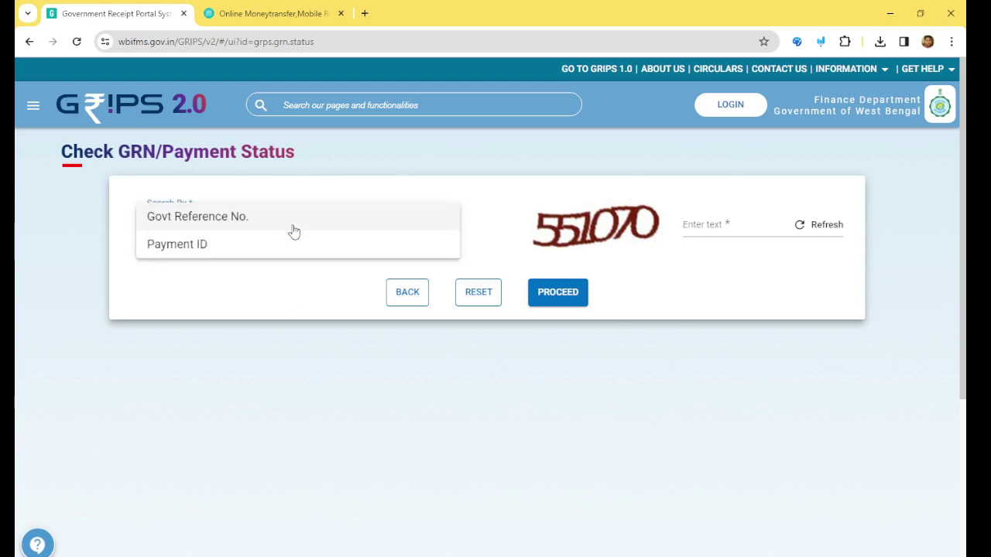
pyautogui.click(213, 219)
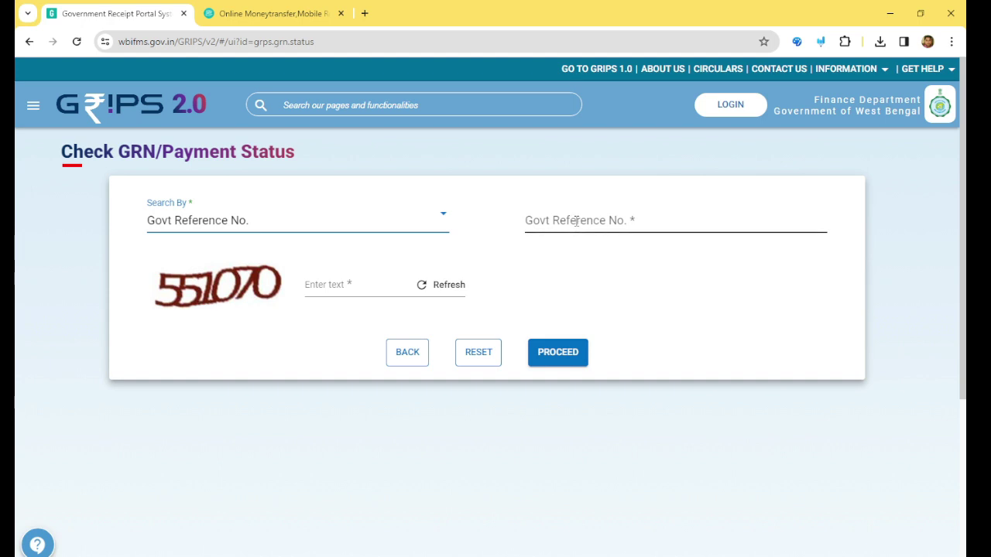
# Enter the government reference number and captcha, proceed, and mark the Successful status
pyautogui.click(574, 222)
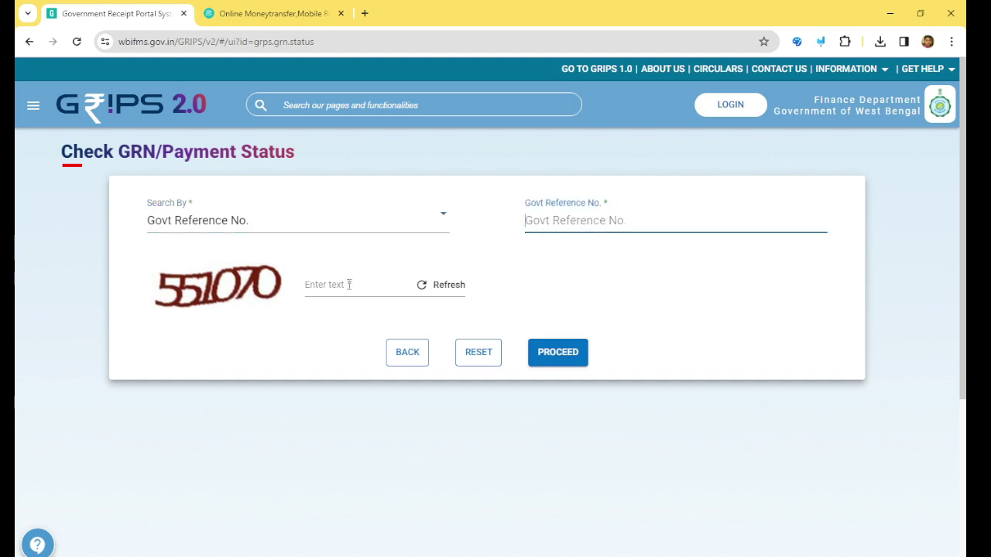
pyautogui.click(348, 285)
pyautogui.click(597, 351)
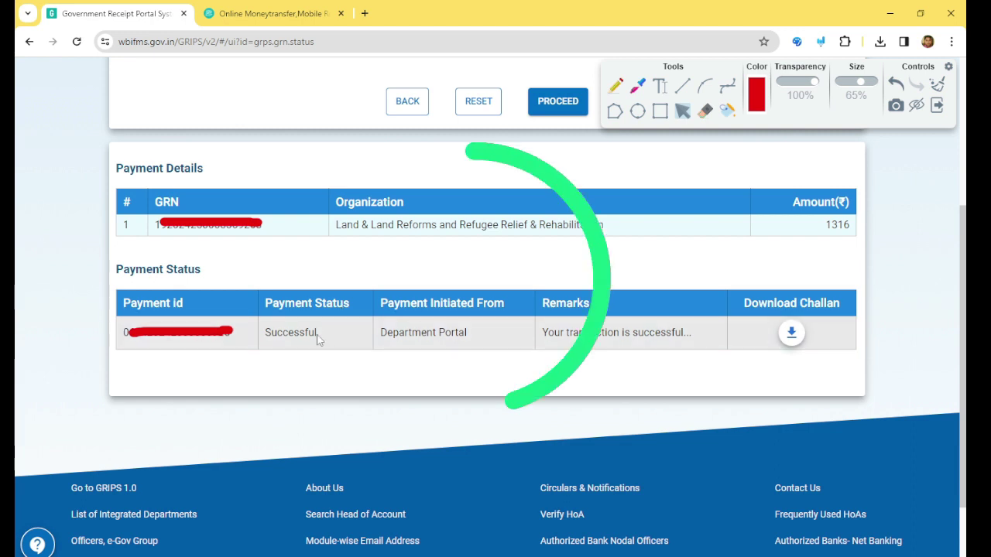
pyautogui.moveTo(321, 336); pyautogui.dragTo(266, 346)
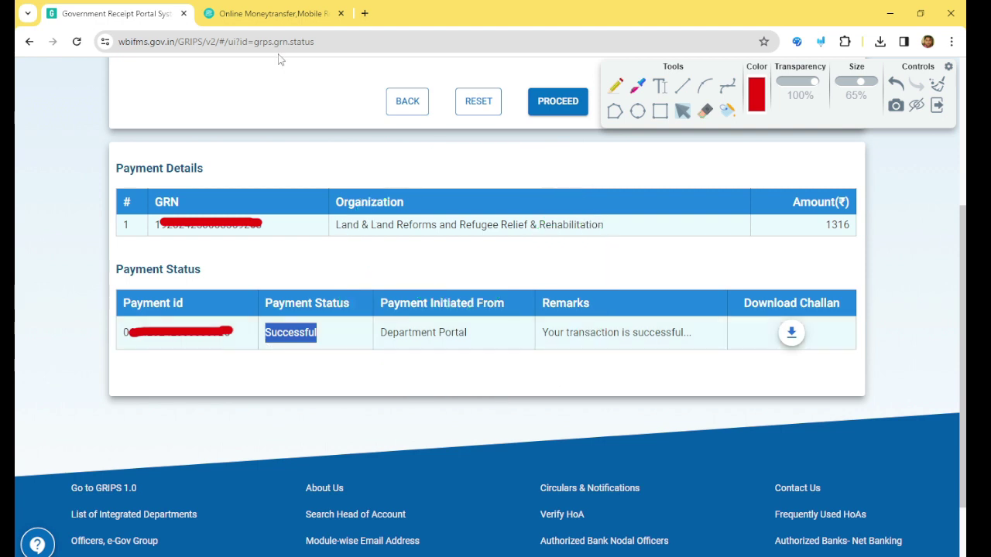
# Go to GRN Search in a new BanglarBhumi tab and set Request Type to REVENUE
pyautogui.click(365, 13)
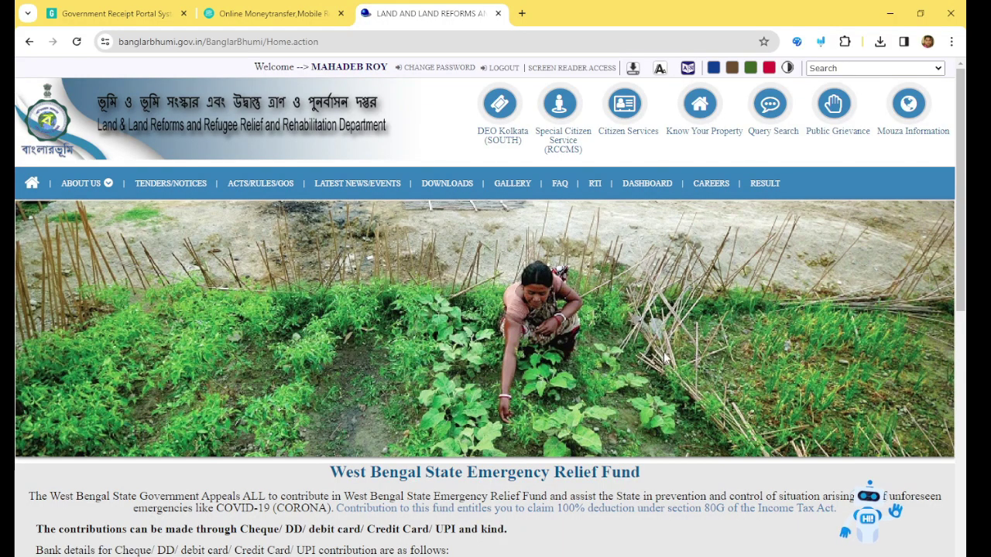
pyautogui.click(627, 113)
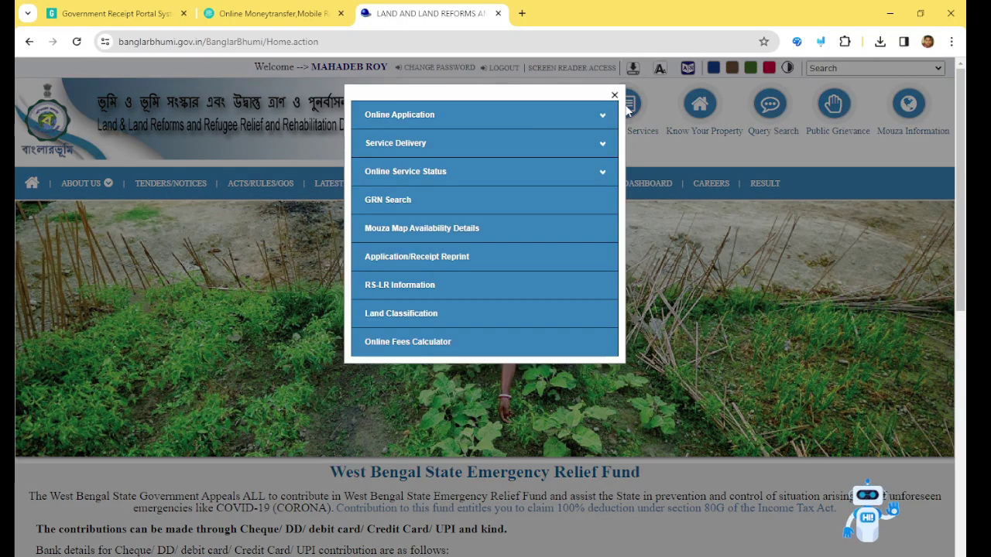
pyautogui.click(385, 203)
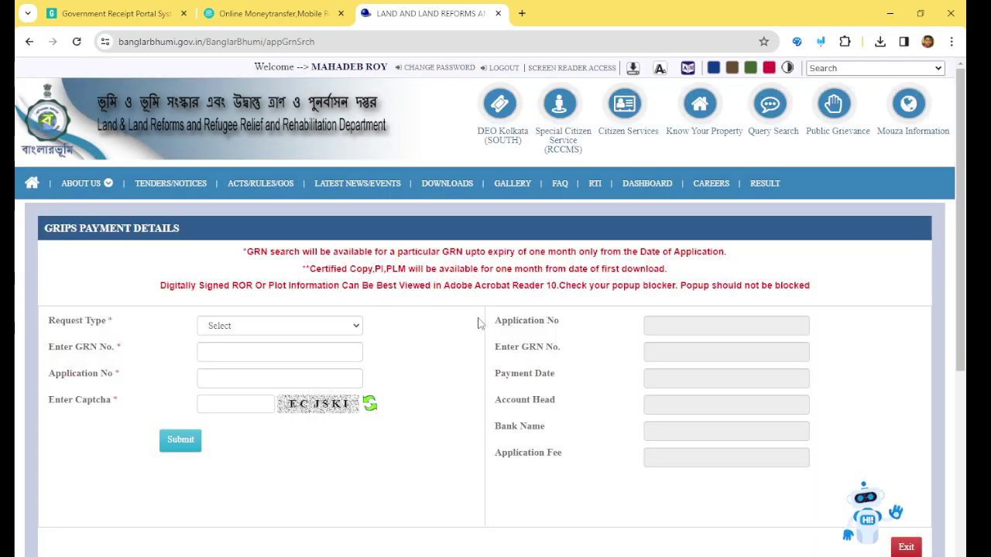
pyautogui.scroll(-1, 478, 324)
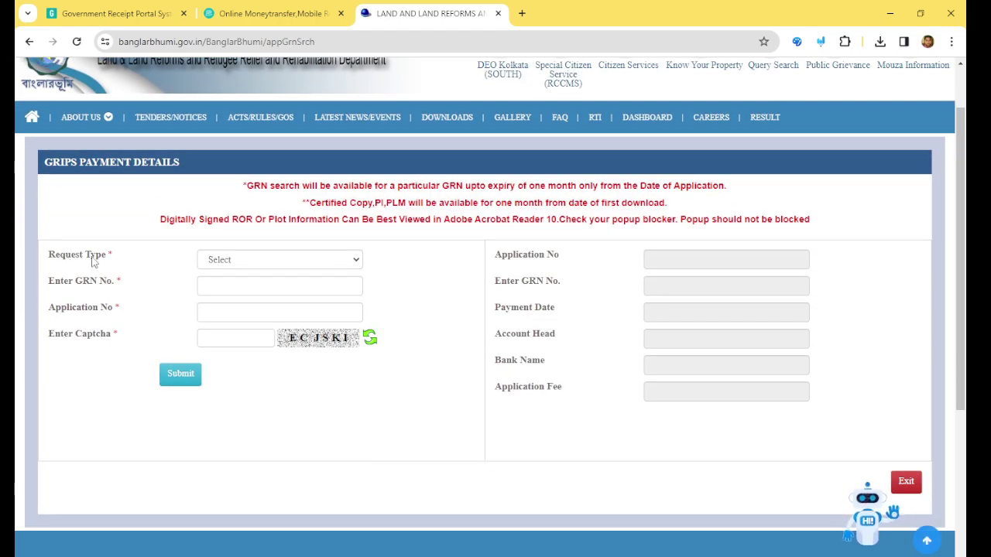
pyautogui.click(215, 262)
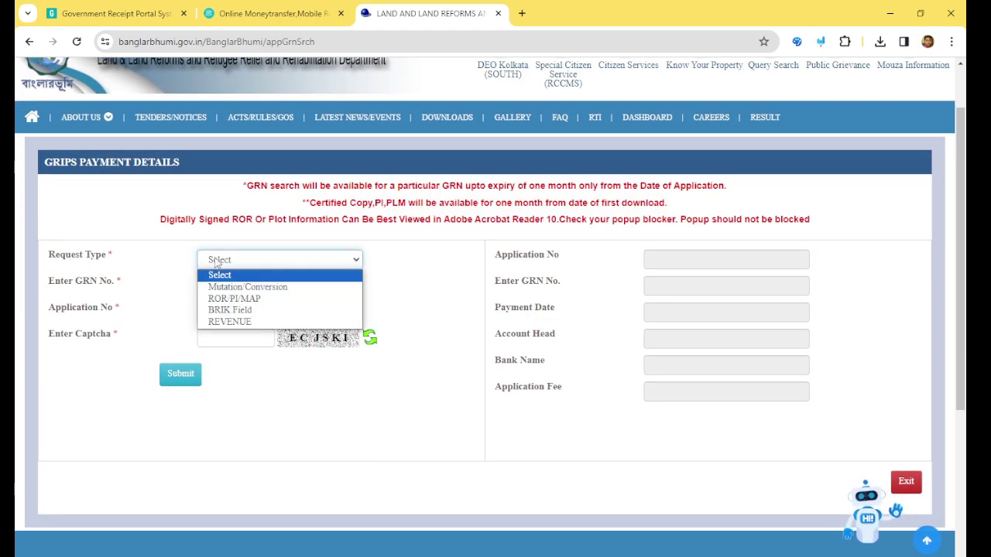
pyautogui.click(230, 322)
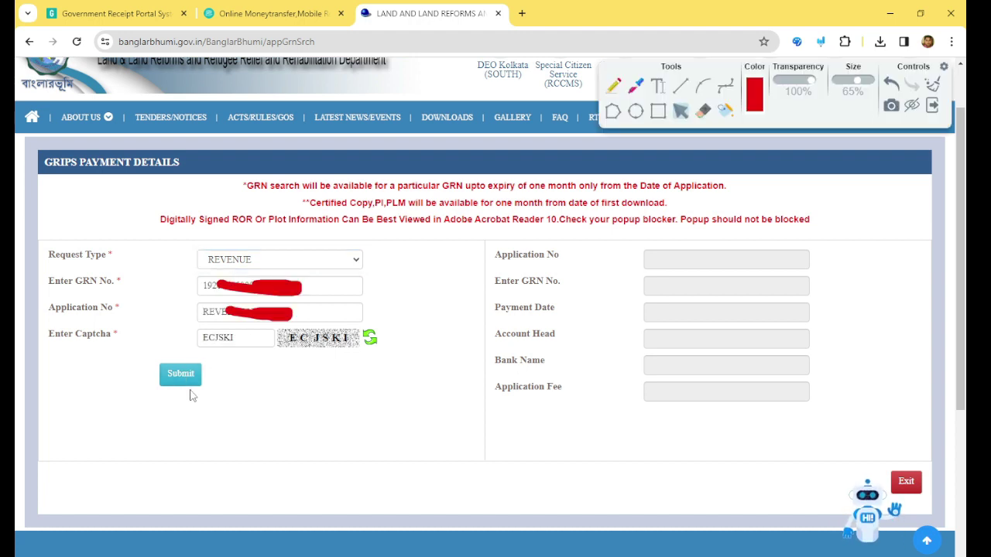
# Submit the GRN lookup, acknowledge the info prompt, and continue to the 'Payment successful' message
pyautogui.click(177, 377)
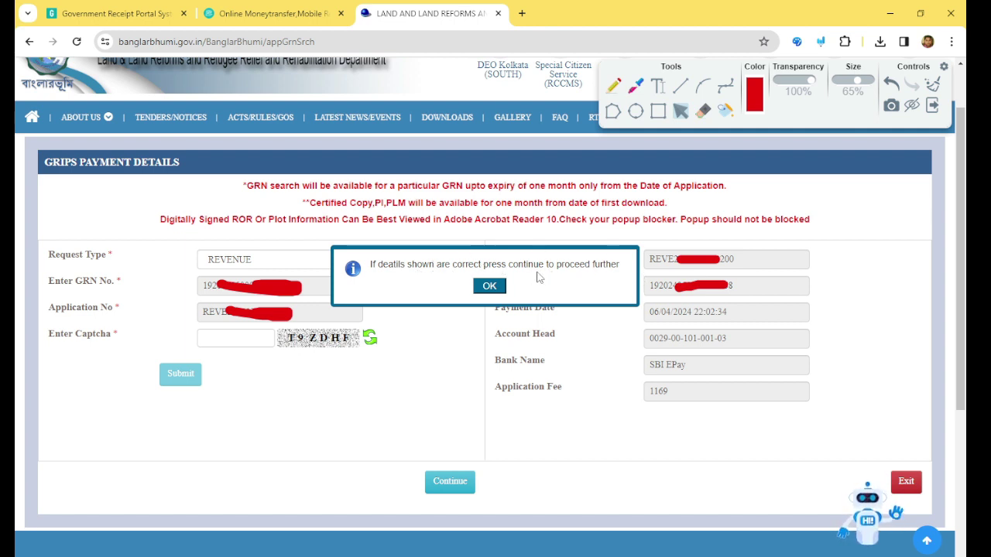
pyautogui.click(496, 290)
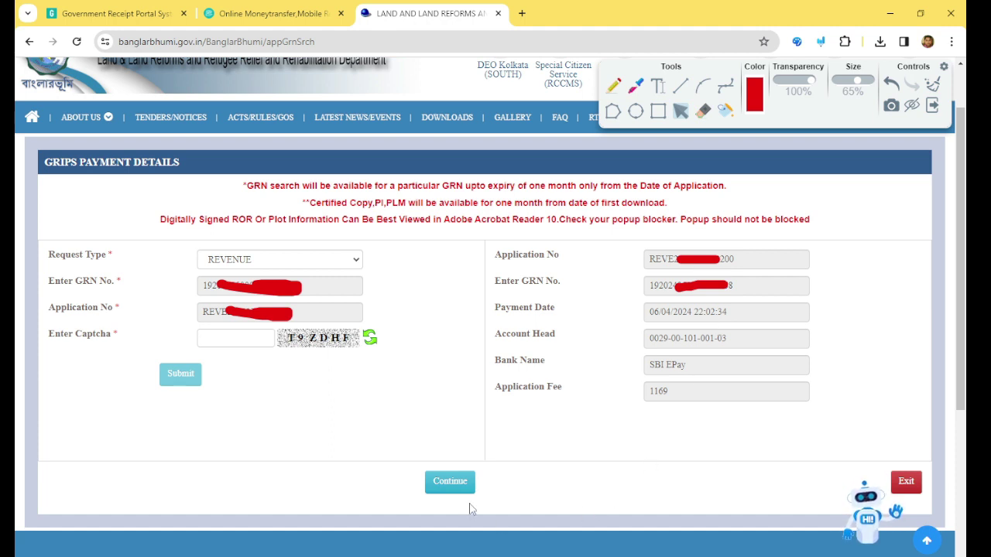
pyautogui.click(450, 482)
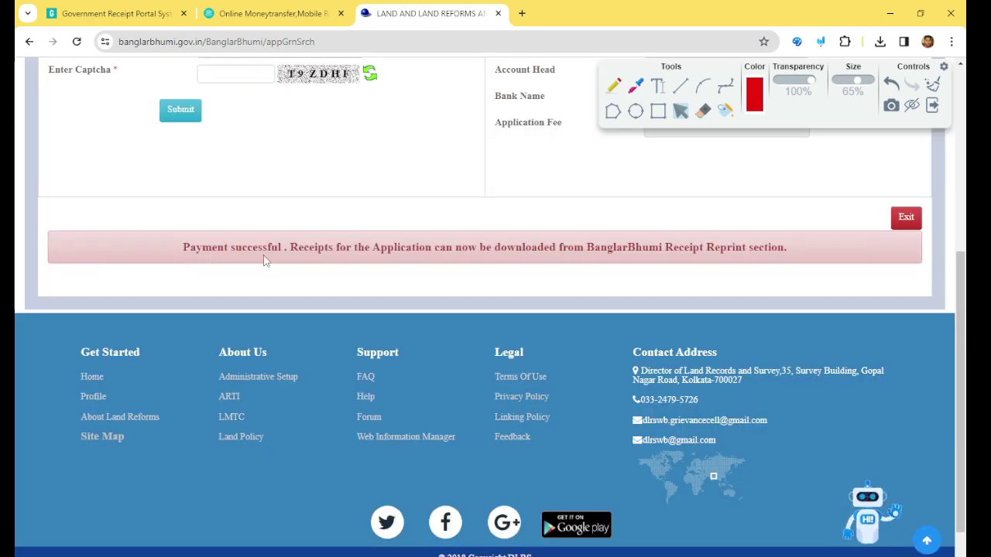
pyautogui.scroll(-1, 201, 226)
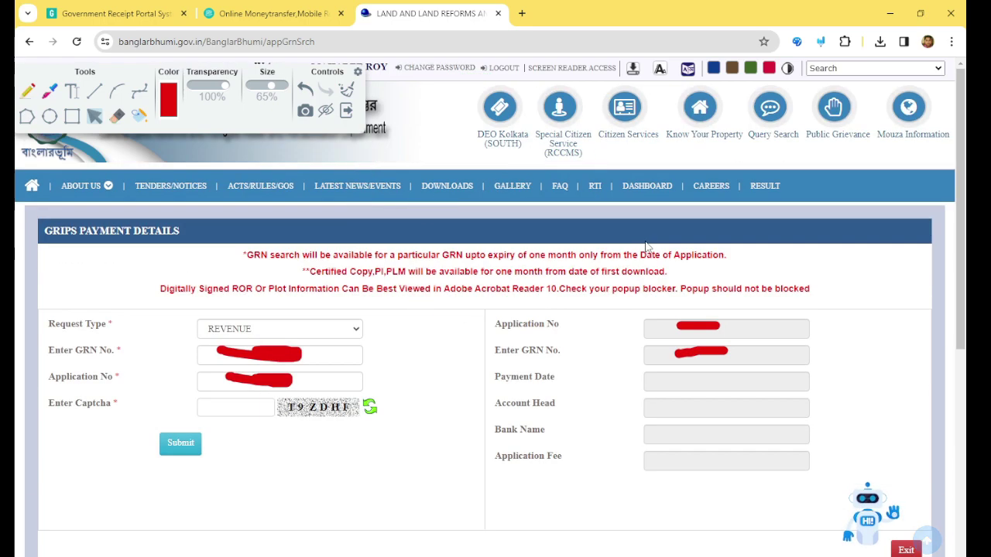
# Start a Revenue Receipt reprint request and paste in the application number
pyautogui.click(627, 112)
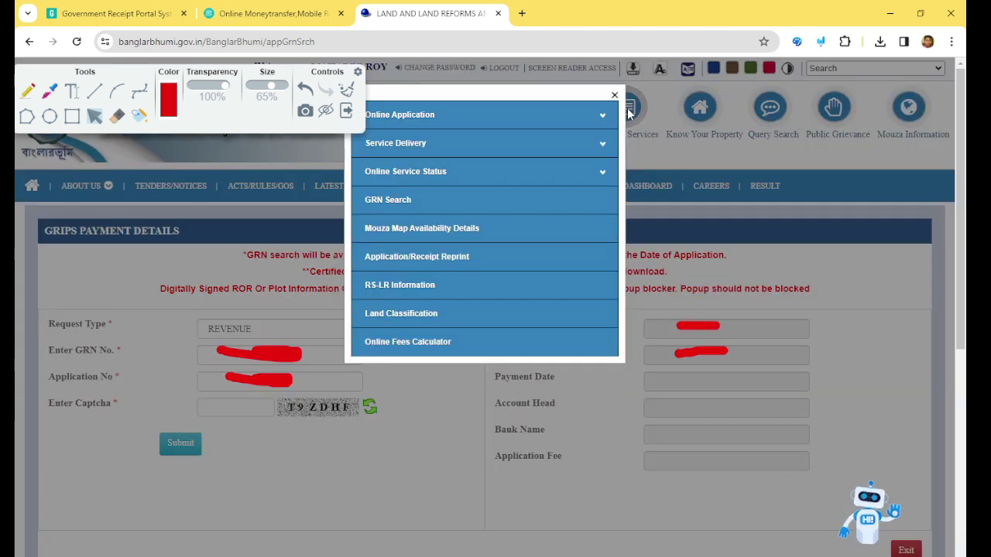
pyautogui.click(406, 258)
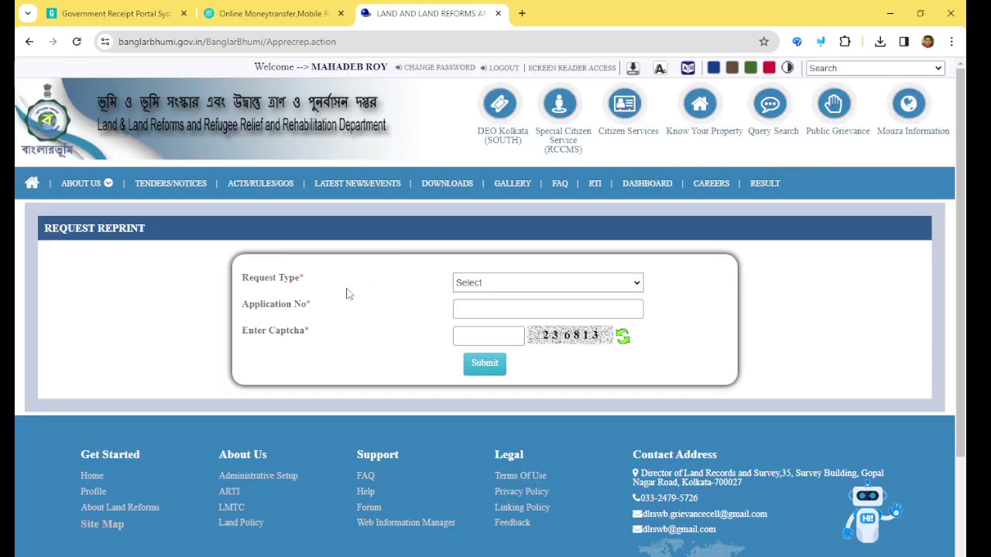
pyautogui.click(505, 290)
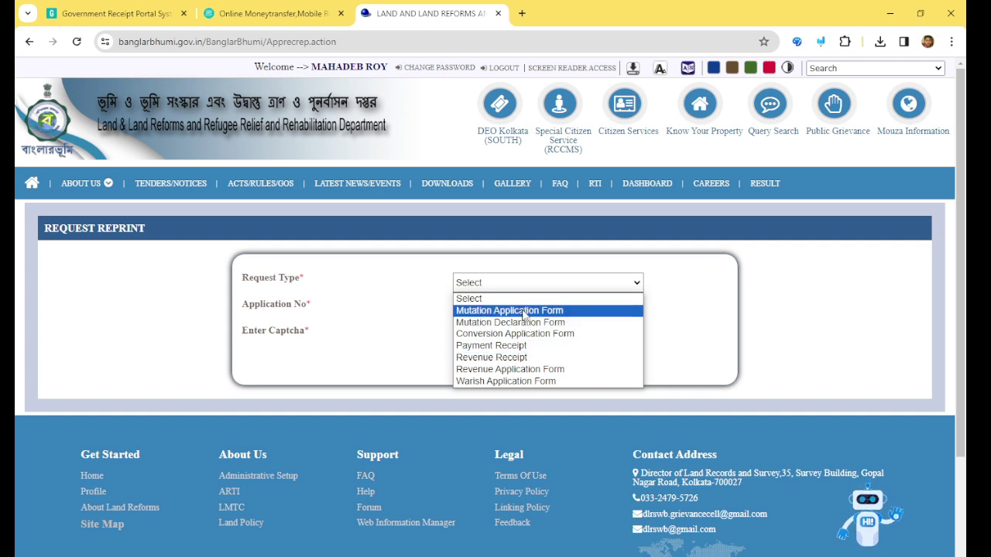
pyautogui.click(495, 357)
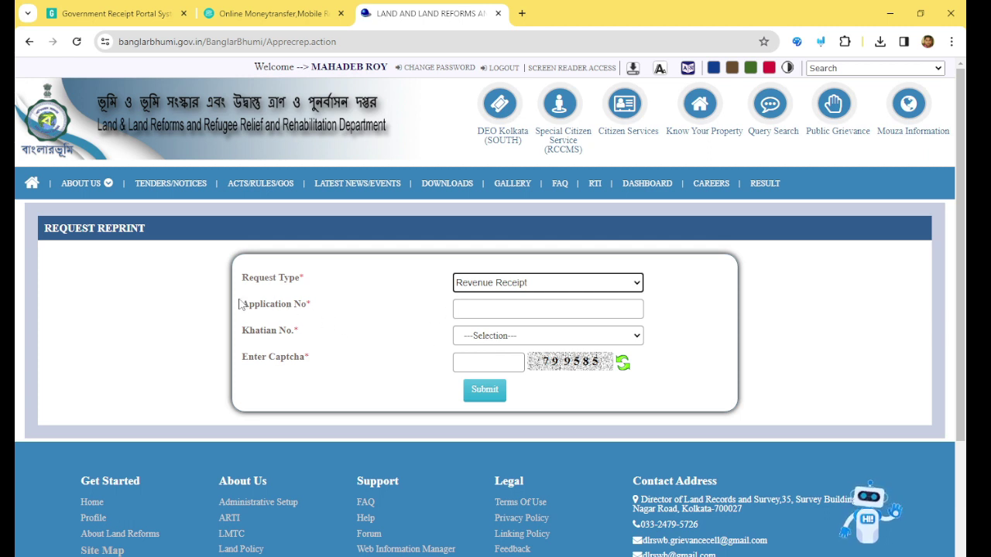
pyautogui.click(492, 310)
pyautogui.hotkey('ctrl', 'v')
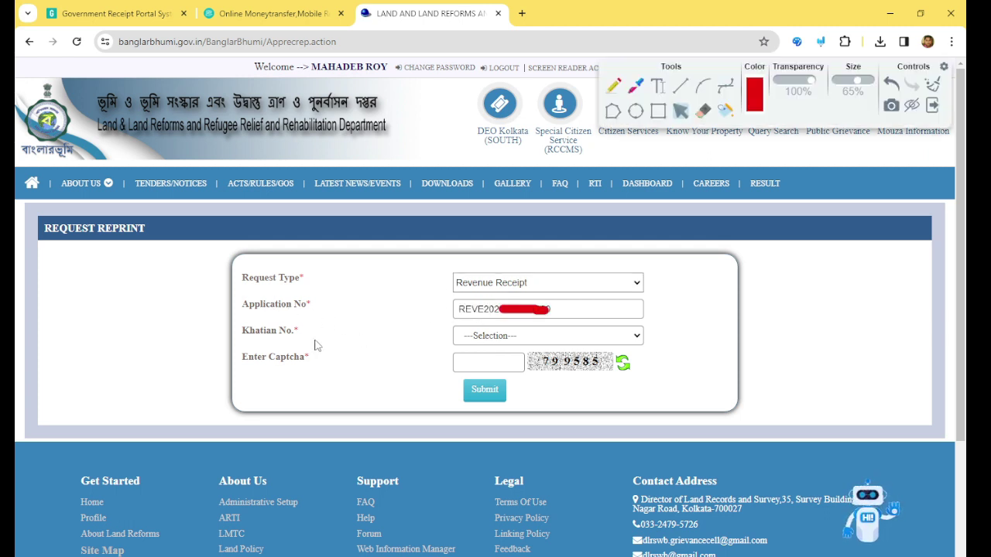
# Pick khatian 5412, enter the captcha, submit, and check the downloaded RevenueReceiptPdf (7).pdf
pyautogui.click(476, 338)
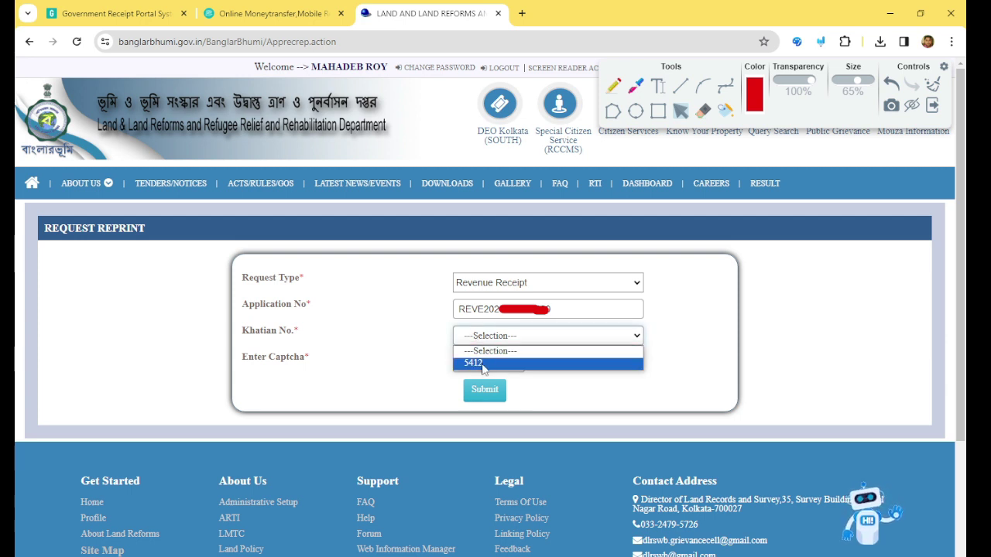
pyautogui.click(484, 364)
pyautogui.click(483, 364)
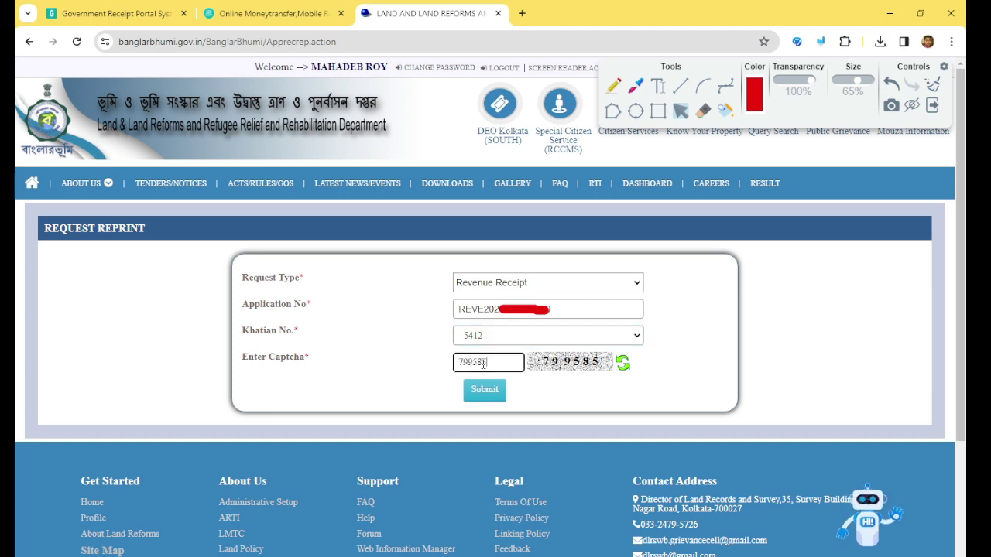
pyautogui.write('799585')
pyautogui.click(499, 392)
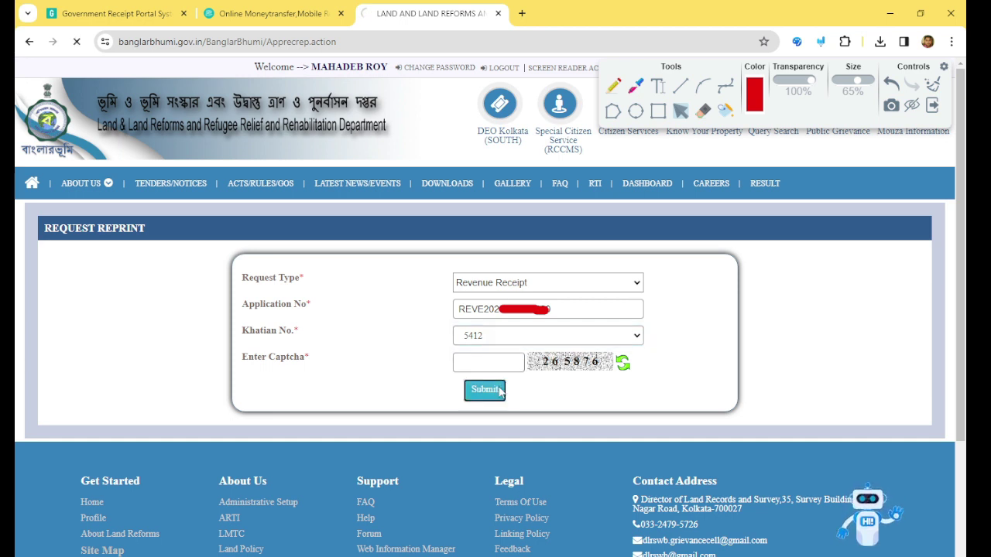
pyautogui.click(880, 41)
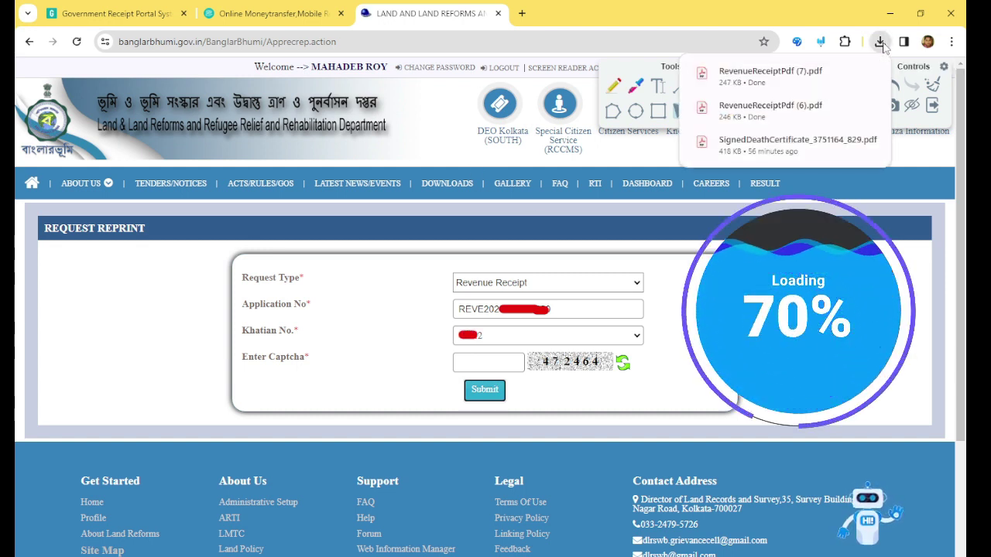
pyautogui.moveTo(763, 87)
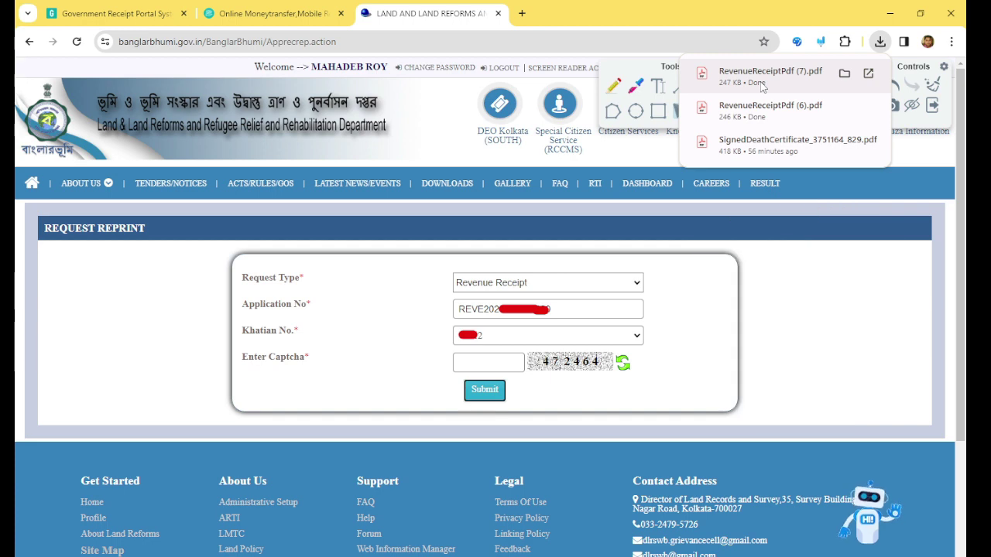